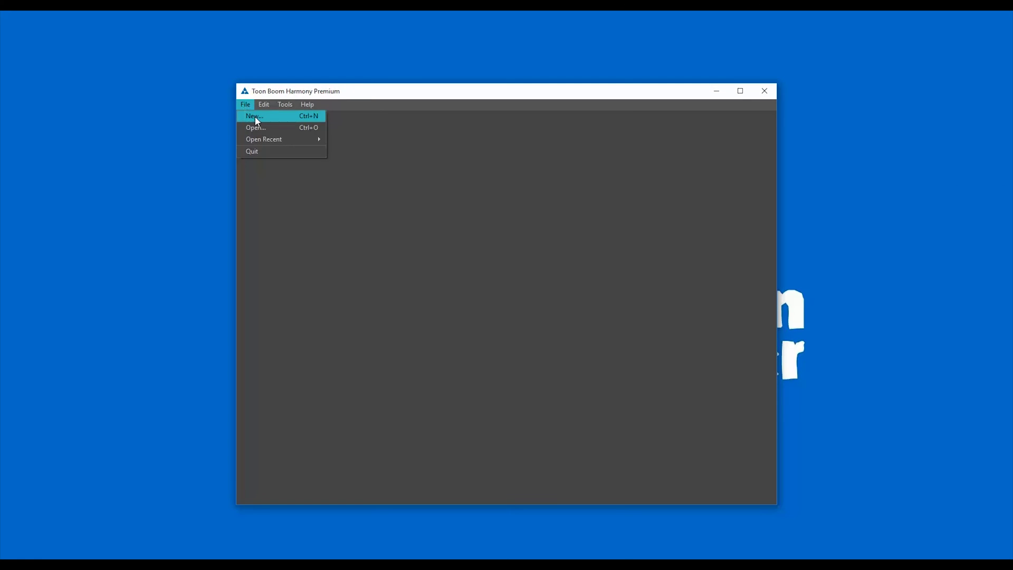
Create a new scene named Symbol_Instance_Layer with the HDTV_1080p24 camera size.
{"action": "left_click", "coordinate": [257, 117]}
{"action": "type", "text": "Symbol_Instance_La"}
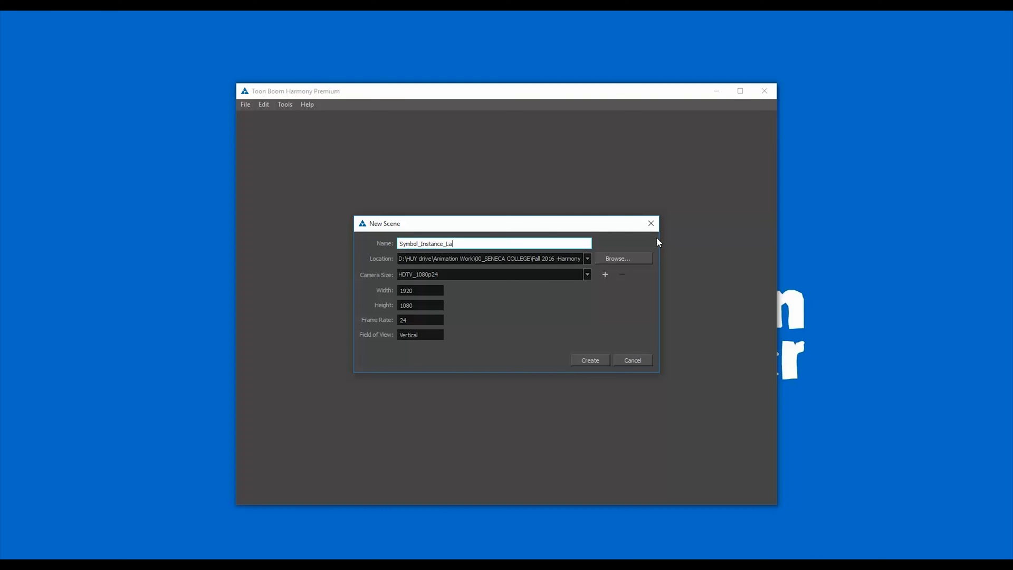
{"action": "type", "text": "yer"}
{"action": "left_click", "coordinate": [600, 359]}
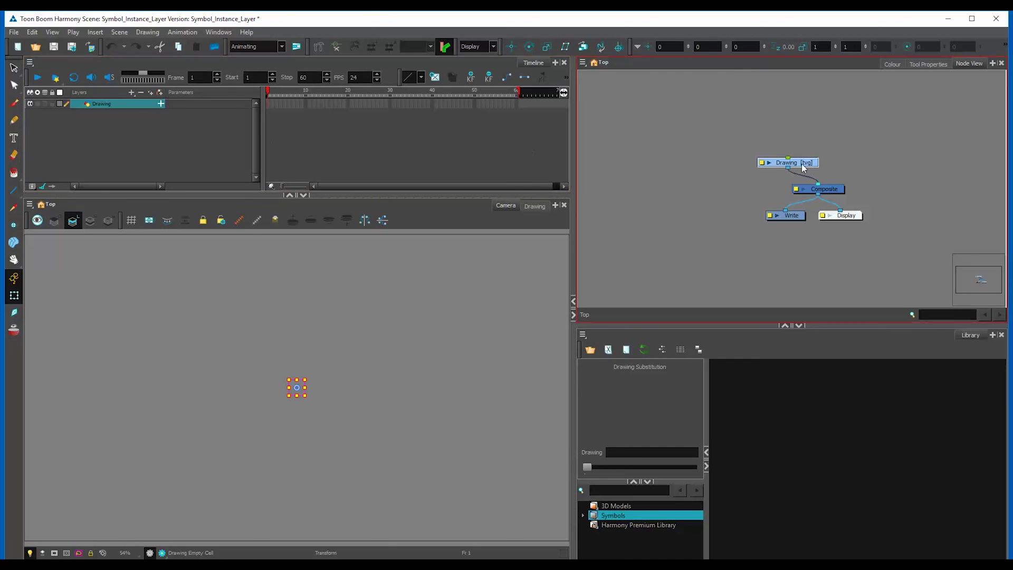
Rename the Drawing layer as Hand and set its embedded pivot option to Apply Embedded Pivot on Parent Peg.
{"action": "left_click_drag", "start_coordinate": [799, 165], "coordinate": [784, 160]}
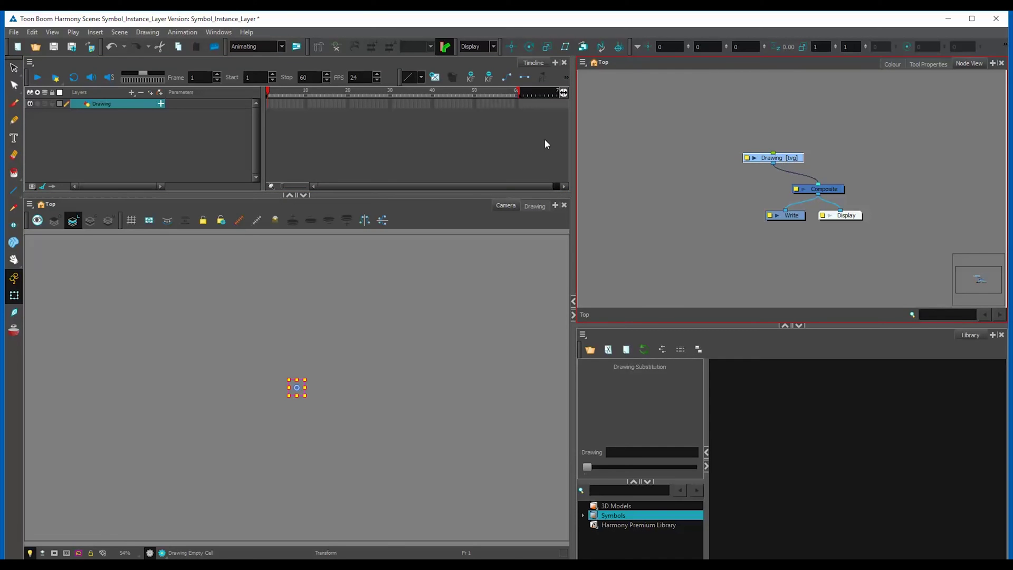
{"action": "double_click", "coordinate": [751, 158]}
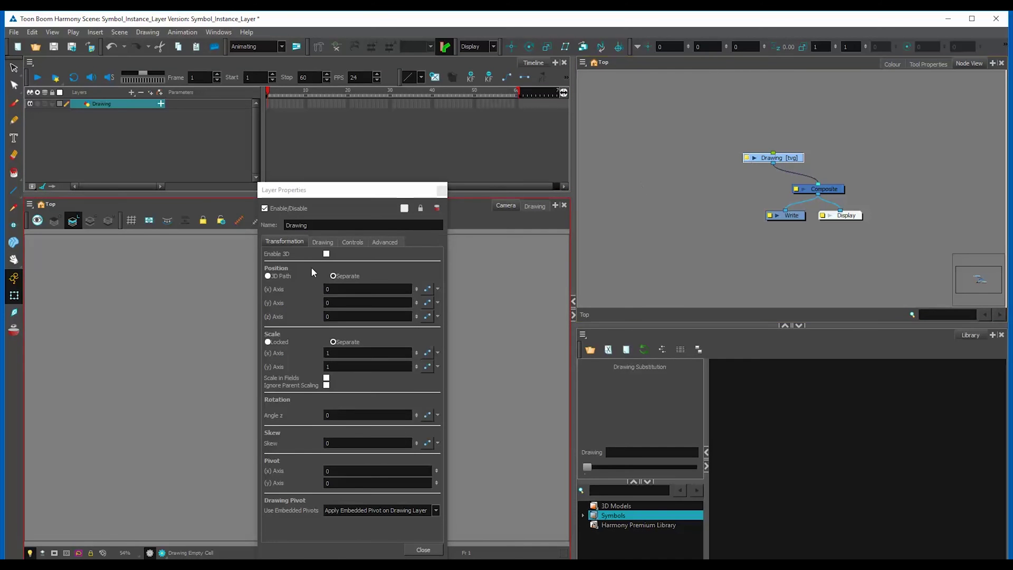
{"action": "double_click", "coordinate": [337, 224]}
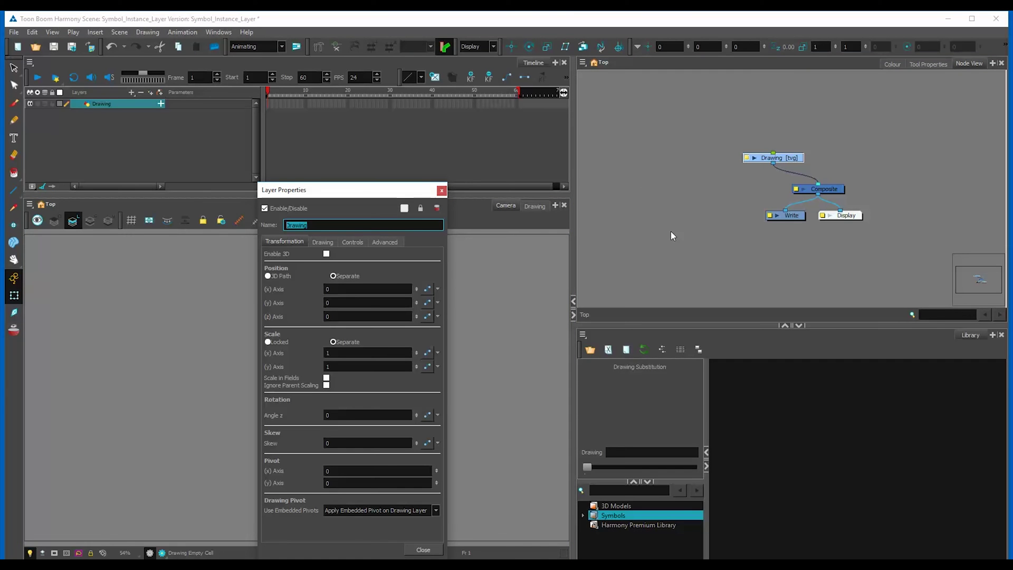
{"action": "type", "text": "Hand"}
{"action": "left_click", "coordinate": [413, 510]}
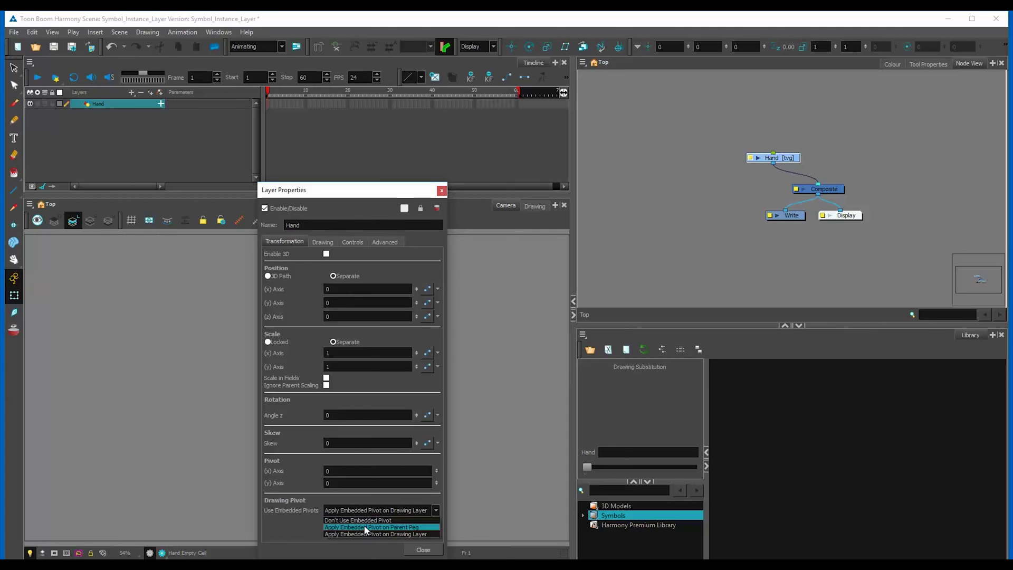
{"action": "left_click", "coordinate": [388, 526]}
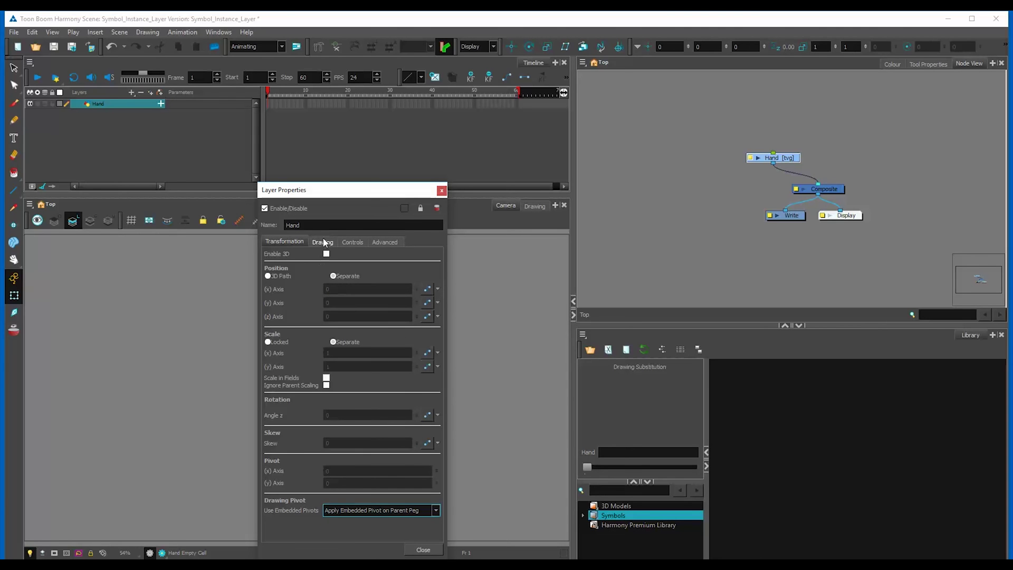
{"action": "left_click", "coordinate": [423, 550]}
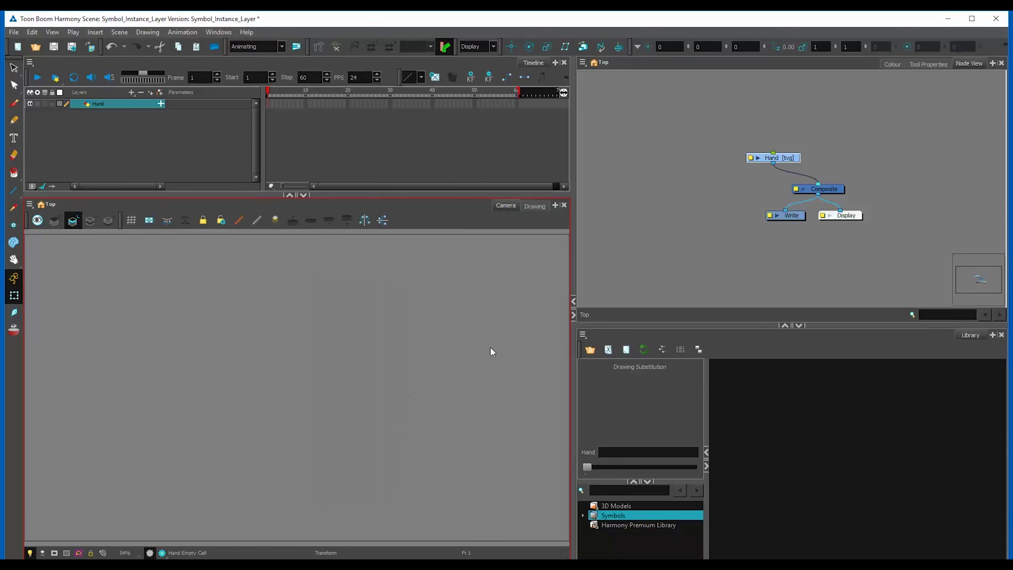
Review the Hand layer's transformation and drawing pivot properties.
{"action": "left_click", "coordinate": [750, 158]}
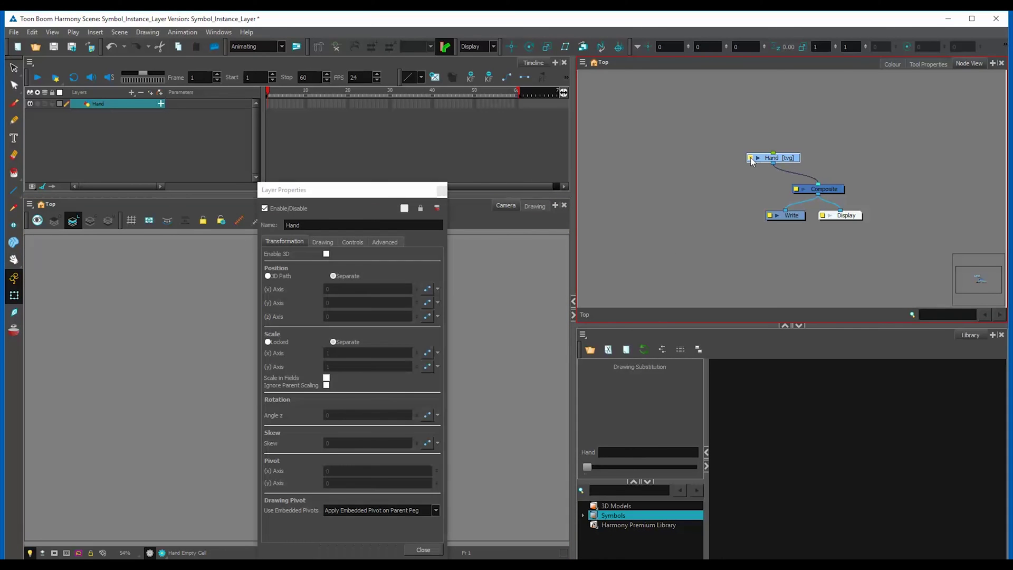
{"action": "left_click", "coordinate": [333, 276]}
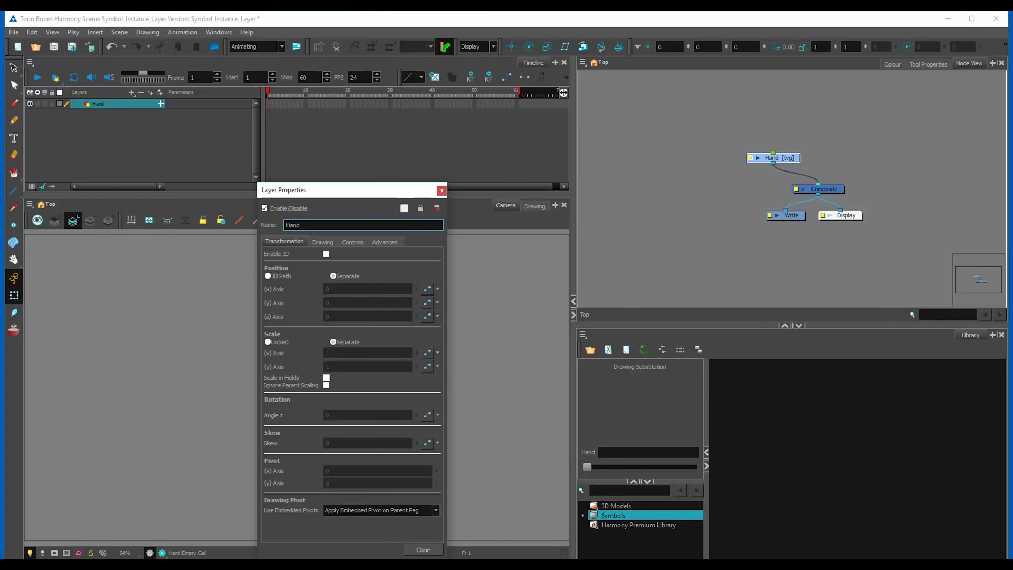
{"action": "left_click", "coordinate": [423, 550]}
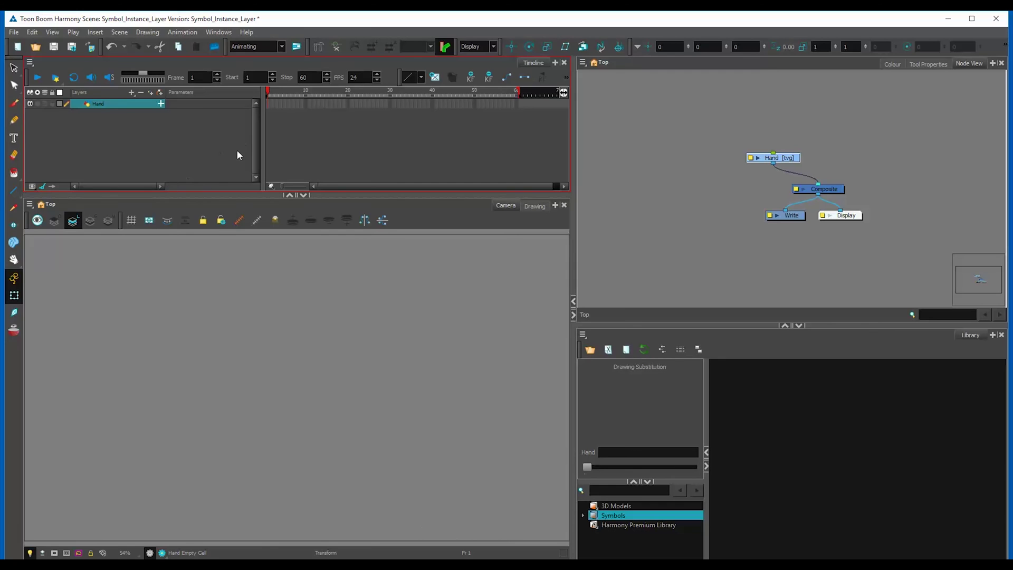
Draw a thumbs-up hand outline with the Brush in Green on frame 1 of the Hand layer.
{"action": "left_click", "coordinate": [13, 103]}
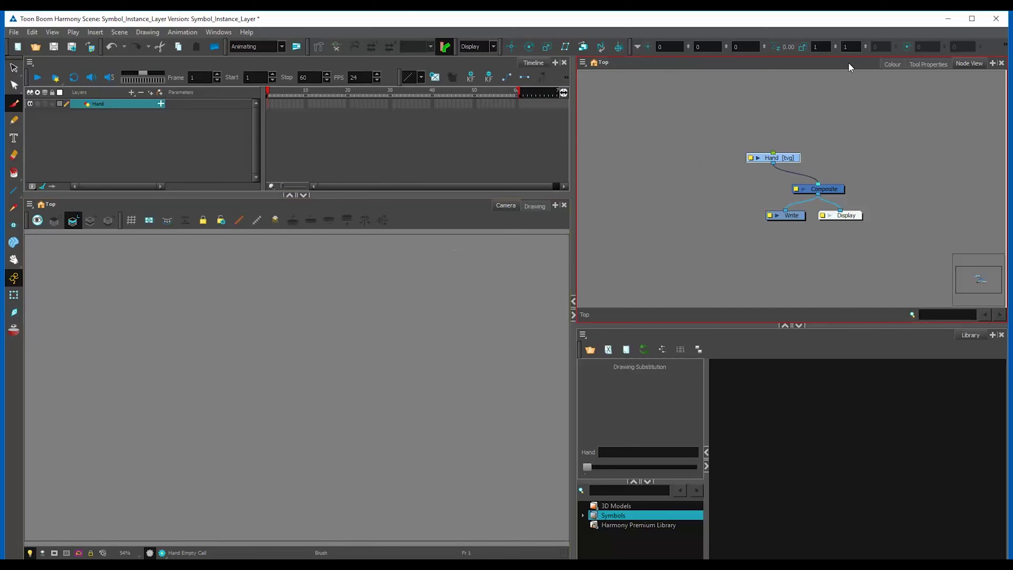
{"action": "left_click", "coordinate": [891, 64]}
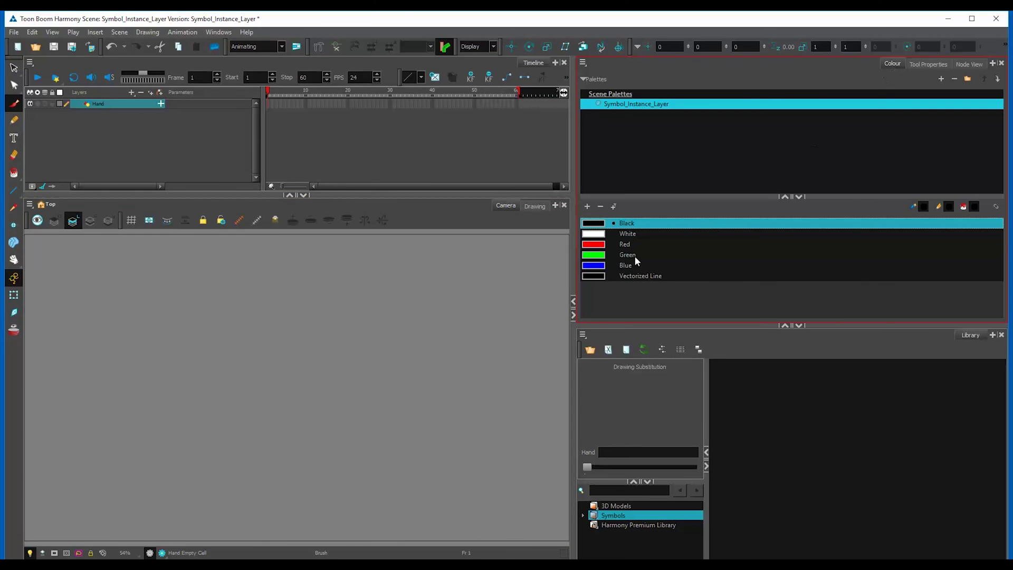
{"action": "left_click", "coordinate": [598, 256]}
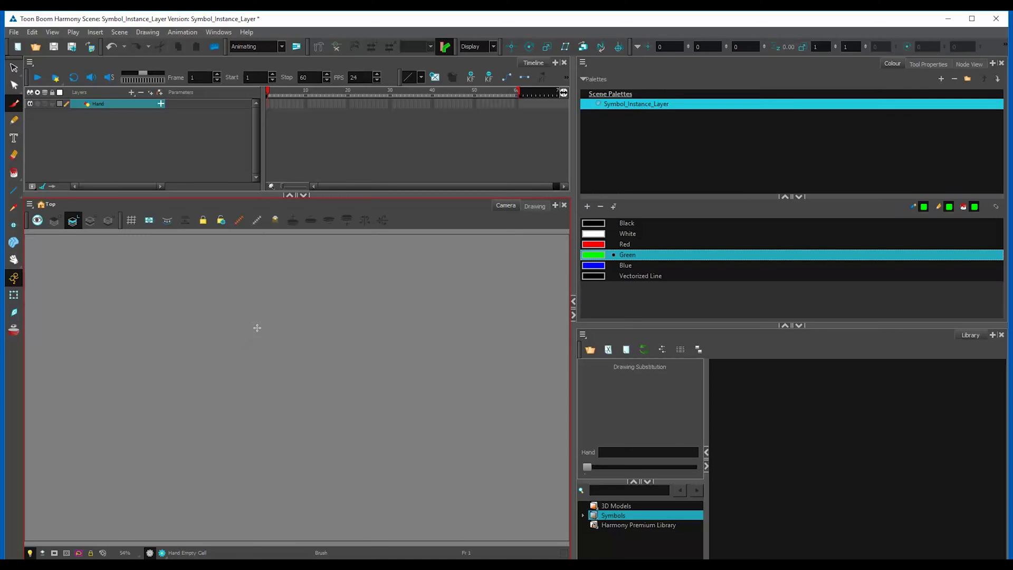
{"action": "mouse_move", "coordinate": [247, 333]}
{"action": "left_mouse_down"}
{"action": "mouse_move", "coordinate": [272, 303]}
{"action": "mouse_move", "coordinate": [285, 323]}
{"action": "mouse_move", "coordinate": [280, 343]}
{"action": "mouse_move", "coordinate": [282, 324]}
{"action": "mouse_move", "coordinate": [249, 329]}
{"action": "mouse_move", "coordinate": [244, 367]}
{"action": "mouse_move", "coordinate": [315, 349]}
{"action": "mouse_move", "coordinate": [315, 370]}
{"action": "mouse_move", "coordinate": [276, 370]}
{"action": "mouse_move", "coordinate": [322, 377]}
{"action": "mouse_move", "coordinate": [282, 397]}
{"action": "mouse_move", "coordinate": [322, 393]}
{"action": "mouse_move", "coordinate": [319, 421]}
{"action": "left_mouse_up"}
{"action": "mouse_move", "coordinate": [245, 351]}
{"action": "left_mouse_down"}
{"action": "mouse_move", "coordinate": [252, 423]}
{"action": "mouse_move", "coordinate": [308, 425]}
{"action": "left_mouse_up"}
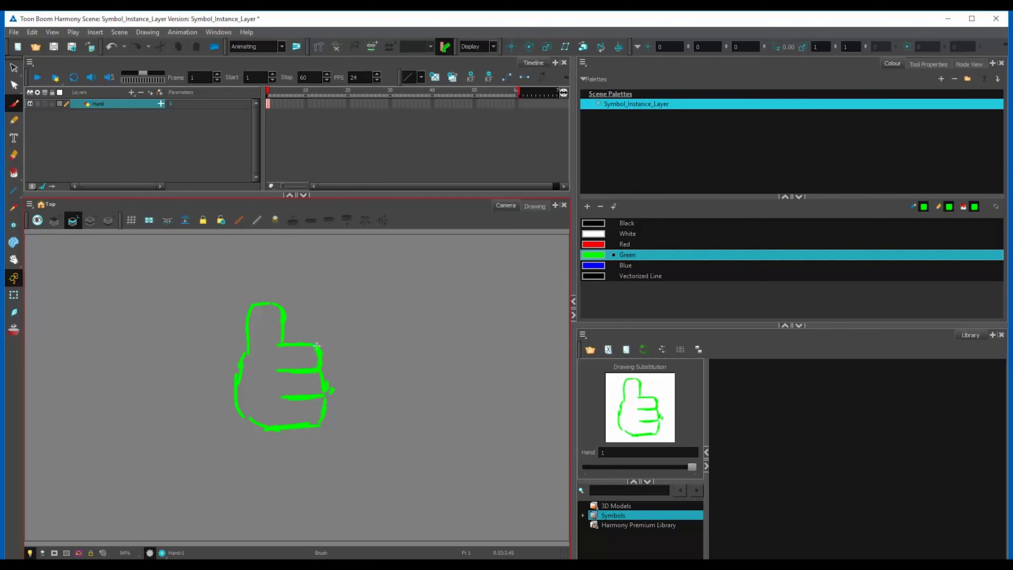
Draw an open hand with spread fingers in green on frame 2, using onion skin to see the first drawing.
{"action": "left_click", "coordinate": [272, 102]}
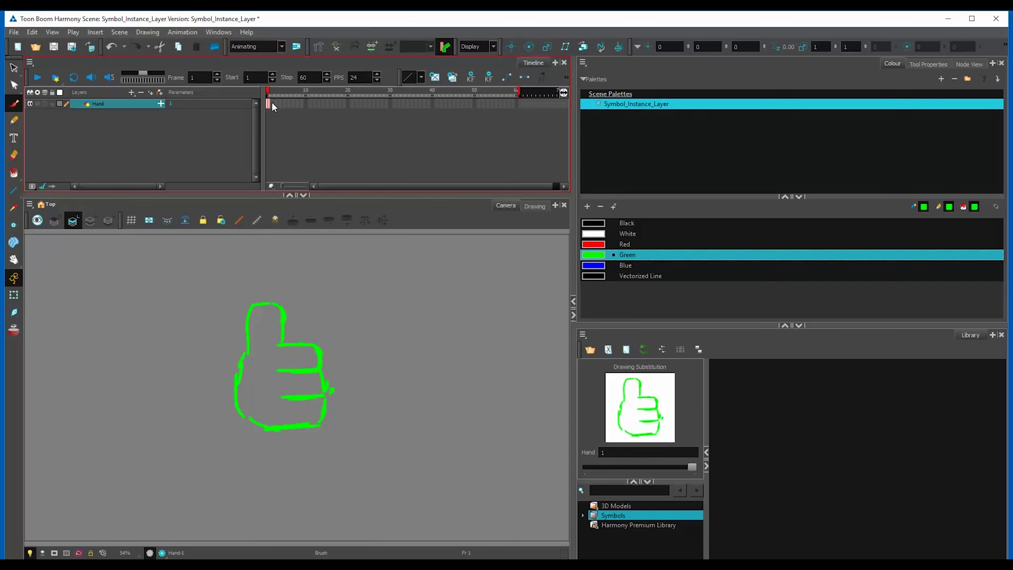
{"action": "key", "text": "period"}
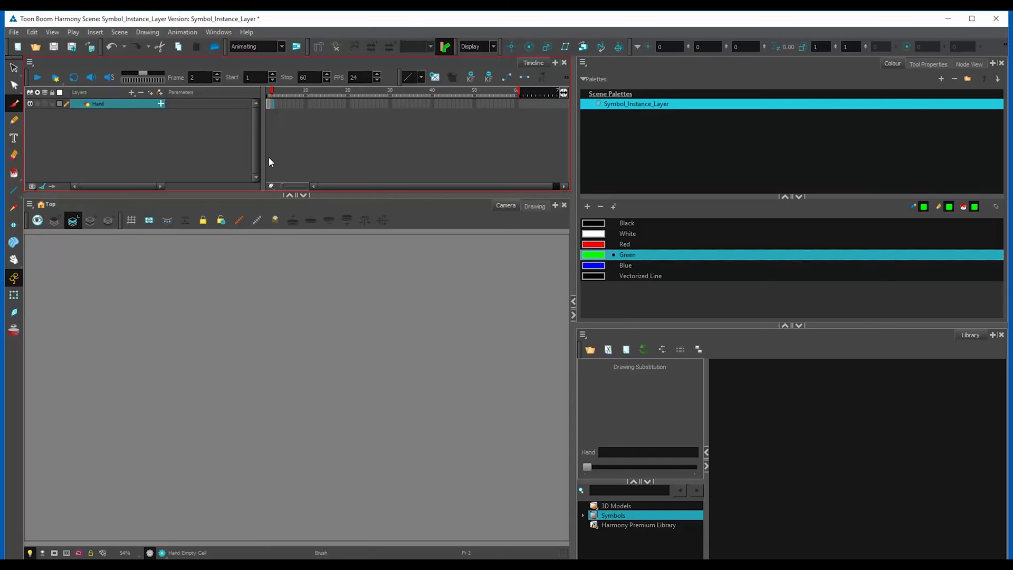
{"action": "left_click", "coordinate": [14, 329]}
{"action": "mouse_move", "coordinate": [238, 302]}
{"action": "left_mouse_down"}
{"action": "mouse_move", "coordinate": [218, 309]}
{"action": "mouse_move", "coordinate": [221, 324]}
{"action": "mouse_move", "coordinate": [248, 298]}
{"action": "mouse_move", "coordinate": [274, 356]}
{"action": "mouse_move", "coordinate": [267, 295]}
{"action": "mouse_move", "coordinate": [286, 285]}
{"action": "mouse_move", "coordinate": [293, 341]}
{"action": "mouse_move", "coordinate": [337, 345]}
{"action": "mouse_move", "coordinate": [329, 374]}
{"action": "mouse_move", "coordinate": [290, 398]}
{"action": "left_mouse_up"}
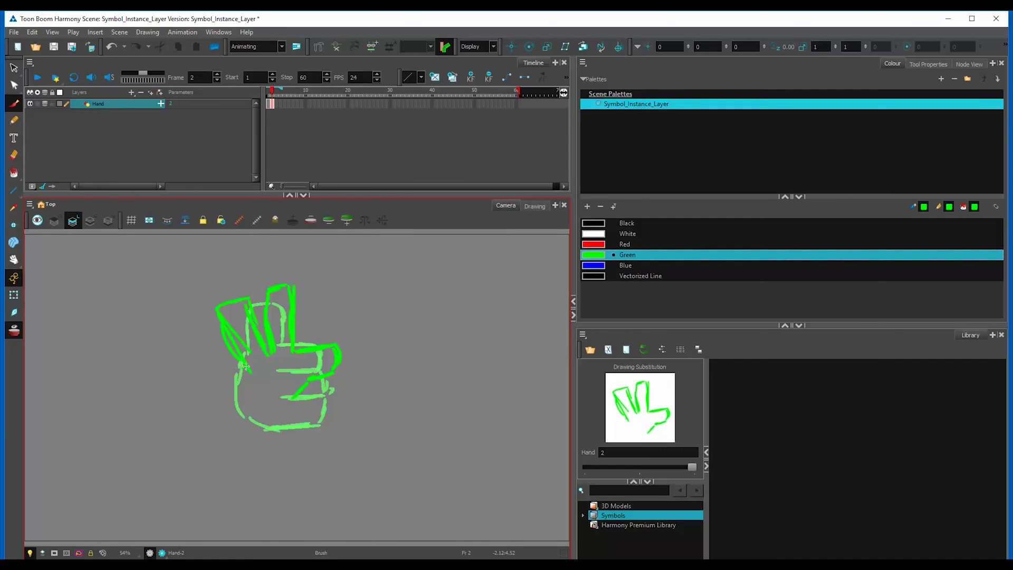
{"action": "mouse_move", "coordinate": [245, 366]}
{"action": "left_mouse_down"}
{"action": "mouse_move", "coordinate": [241, 392]}
{"action": "mouse_move", "coordinate": [255, 398]}
{"action": "mouse_move", "coordinate": [290, 401]}
{"action": "mouse_move", "coordinate": [286, 390]}
{"action": "mouse_move", "coordinate": [283, 401]}
{"action": "mouse_move", "coordinate": [313, 386]}
{"action": "left_mouse_up"}
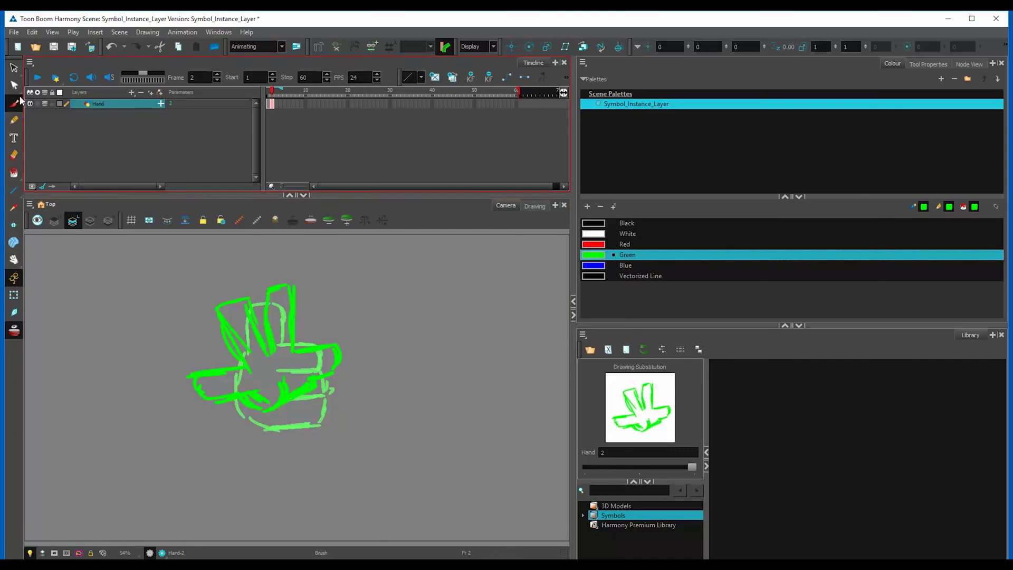
Move the open hand drawing to line up with the thumbs-up hand, and turn off onion skin.
{"action": "left_click", "coordinate": [14, 68]}
{"action": "mouse_move", "coordinate": [383, 313]}
{"action": "left_mouse_down"}
{"action": "mouse_move", "coordinate": [297, 258]}
{"action": "mouse_move", "coordinate": [364, 334]}
{"action": "mouse_move", "coordinate": [323, 361]}
{"action": "left_mouse_up"}
{"action": "left_click", "coordinate": [339, 343]}
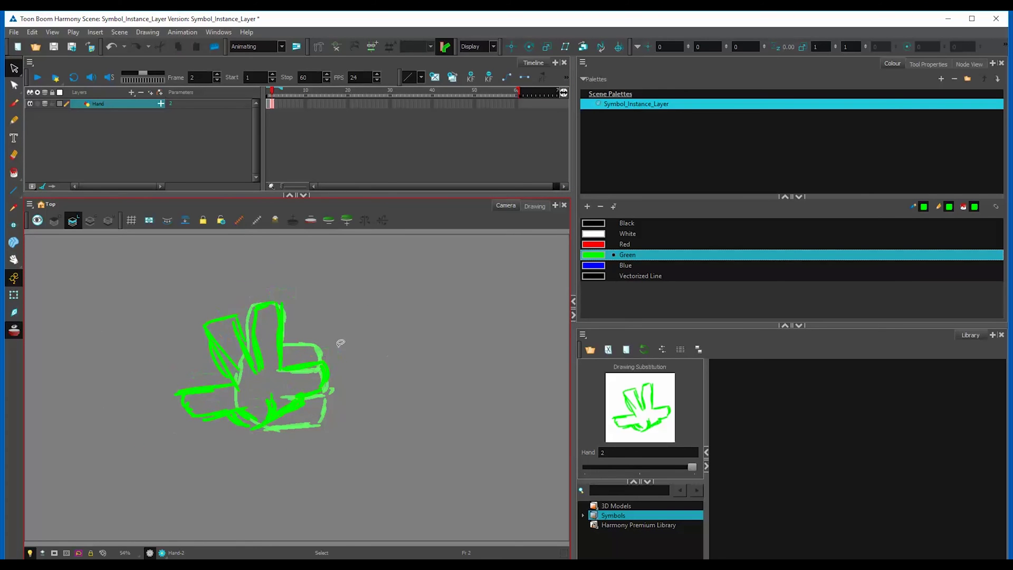
{"action": "left_click", "coordinate": [14, 330]}
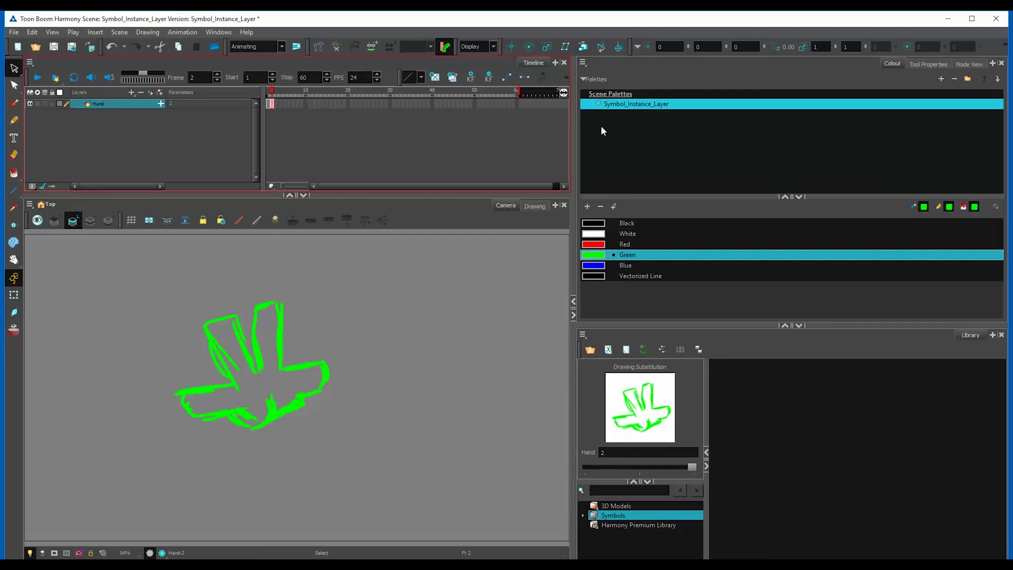
Show the Hand layer in the Drawing view and flip between frames 1 and 2 to compare the two hand drawings.
{"action": "left_click", "coordinate": [646, 173]}
{"action": "left_click", "coordinate": [535, 206]}
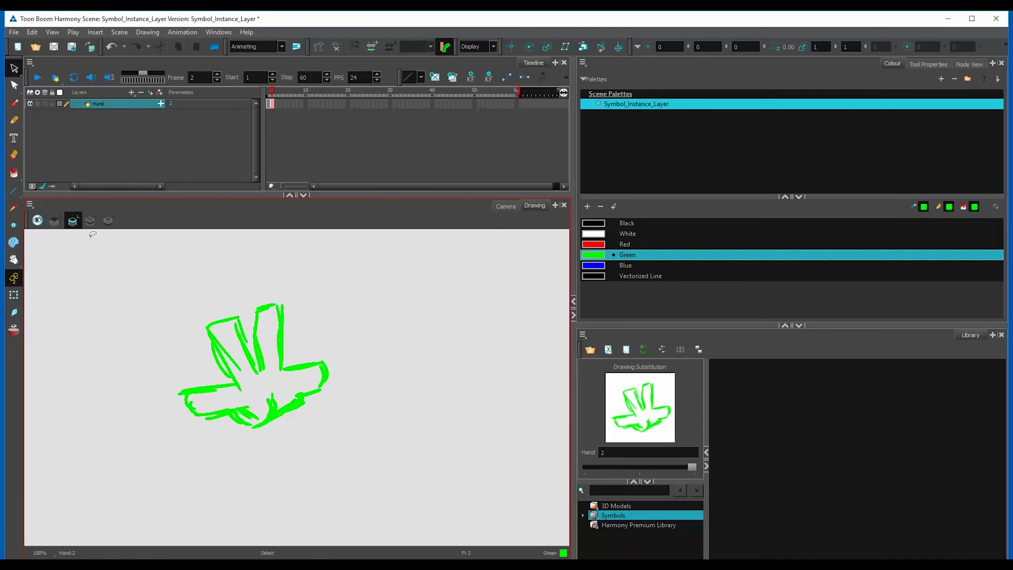
{"action": "left_click", "coordinate": [969, 63]}
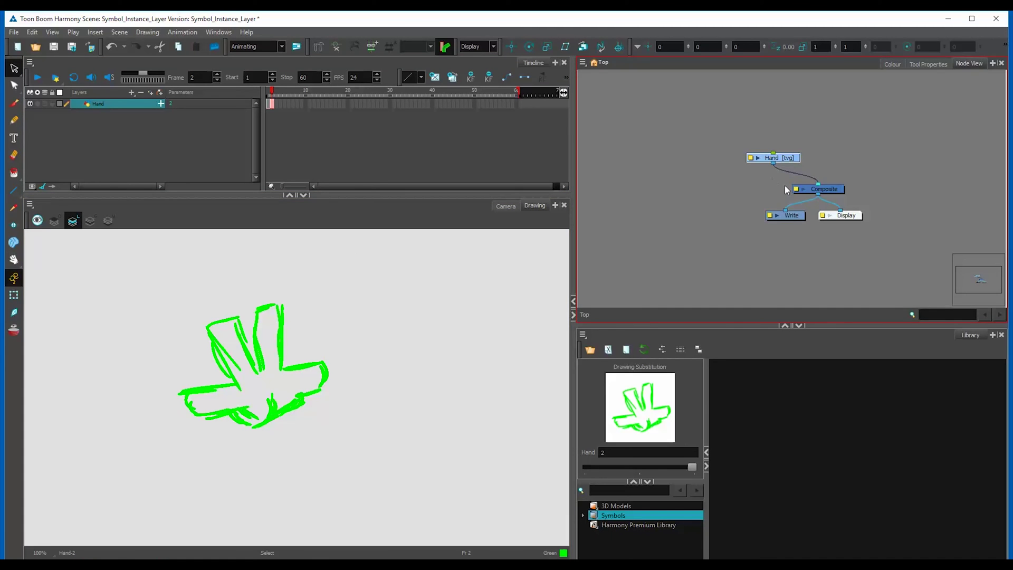
{"action": "left_click_drag", "start_coordinate": [791, 159], "coordinate": [773, 162]}
{"action": "left_click", "coordinate": [516, 183]}
{"action": "left_click", "coordinate": [268, 93]}
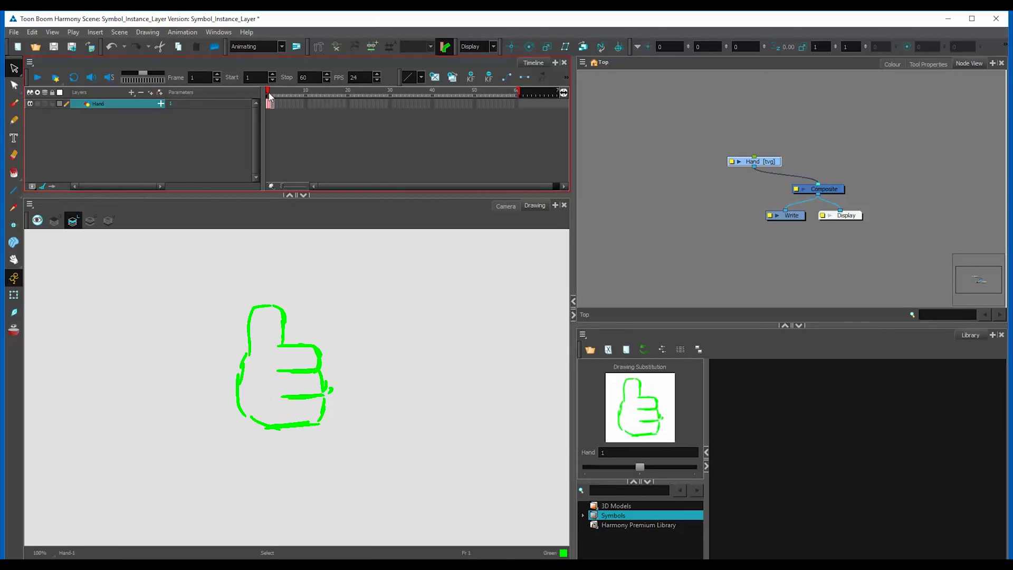
{"action": "left_click", "coordinate": [272, 94]}
{"action": "left_click", "coordinate": [268, 93]}
{"action": "left_click", "coordinate": [272, 93]}
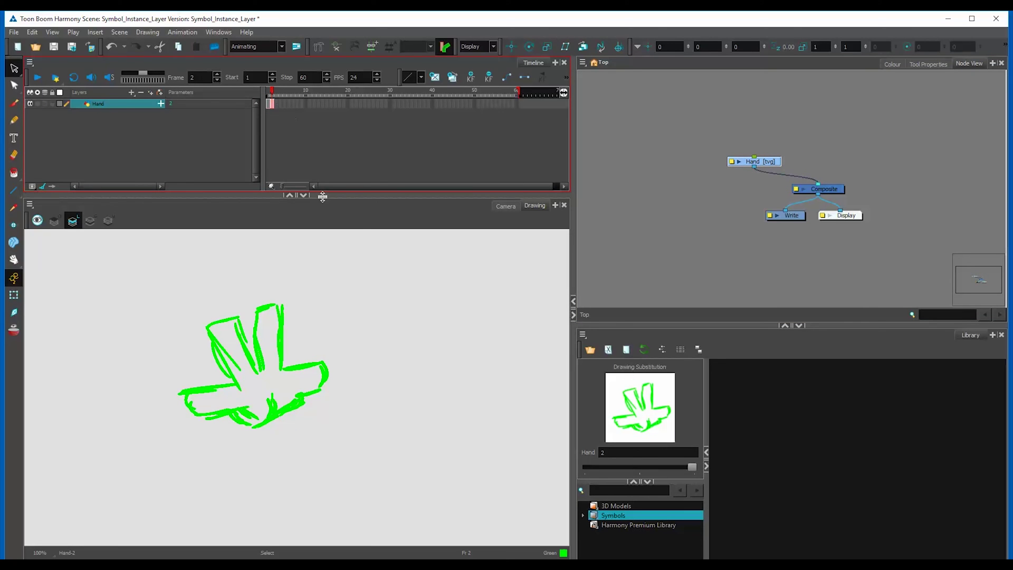
{"action": "scroll", "coordinate": [362, 255], "scroll_direction": "up", "scroll_amount": 4}
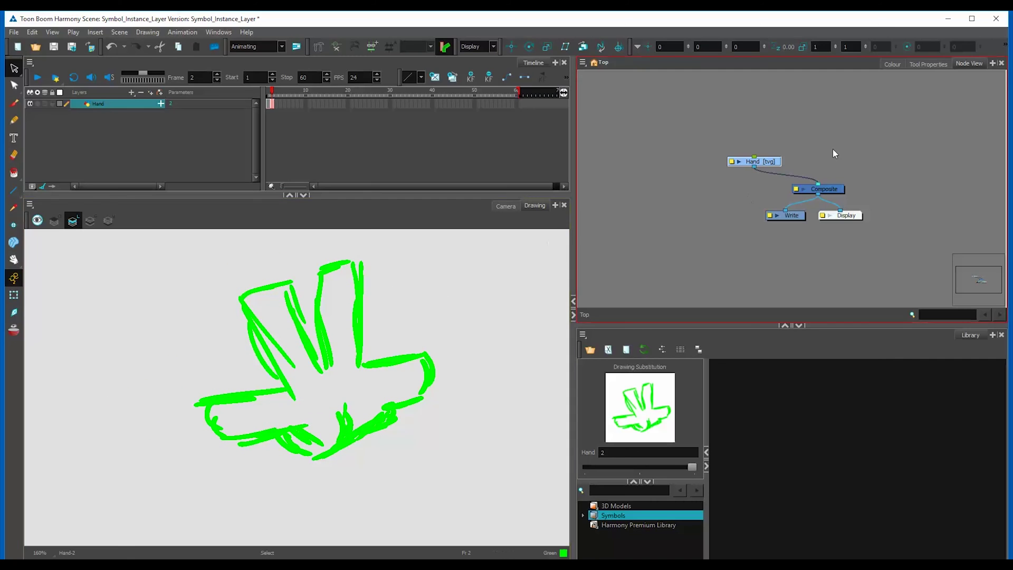
{"action": "left_click_drag", "start_coordinate": [767, 161], "coordinate": [776, 164]}
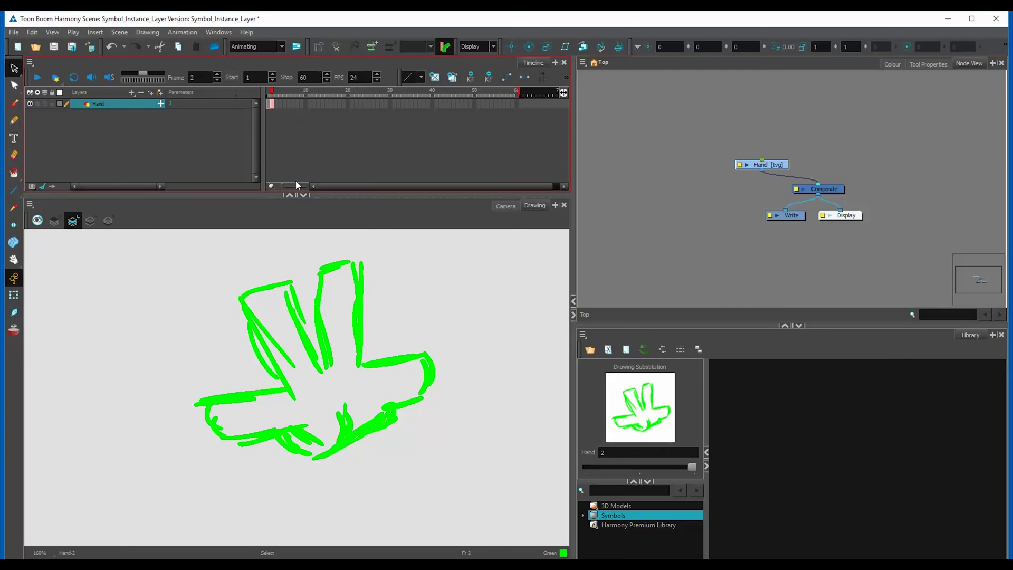
Cycle through the Overlay, Line, Colour and Underlay art layers to check which one holds the open hand.
{"action": "left_click", "coordinate": [91, 221]}
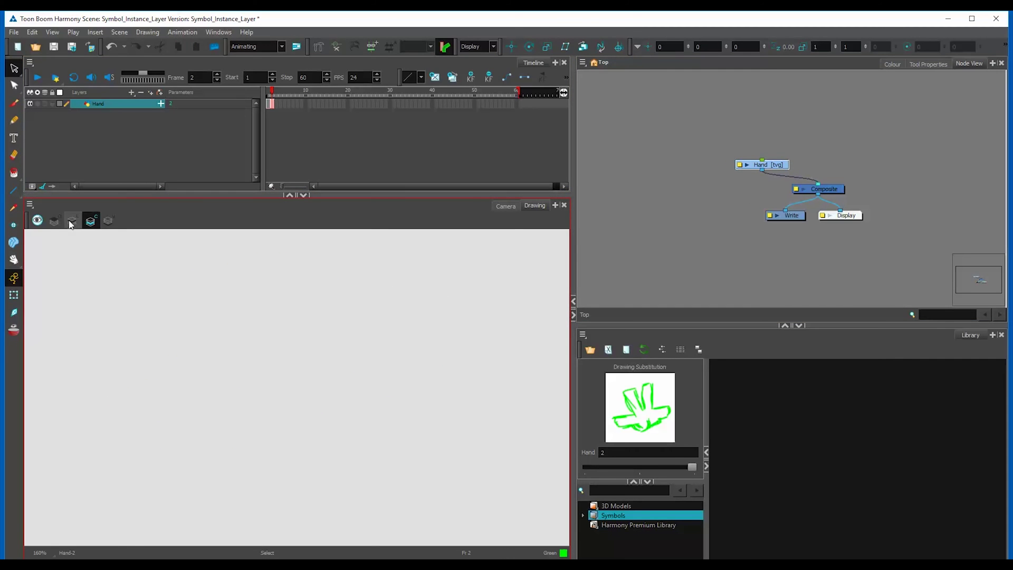
{"action": "left_click", "coordinate": [72, 222]}
{"action": "left_click", "coordinate": [53, 222]}
{"action": "left_click", "coordinate": [72, 221]}
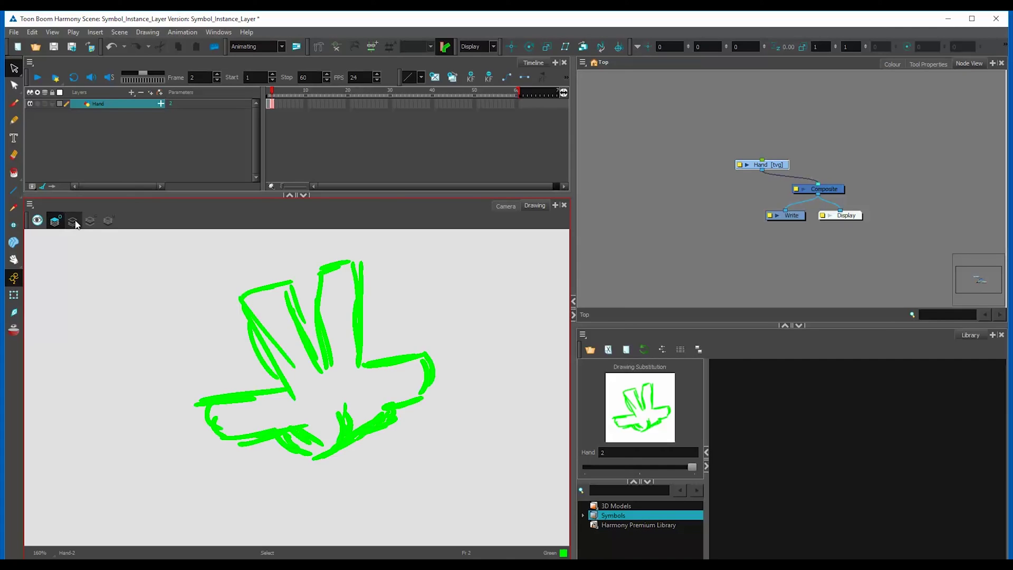
{"action": "left_click", "coordinate": [90, 221]}
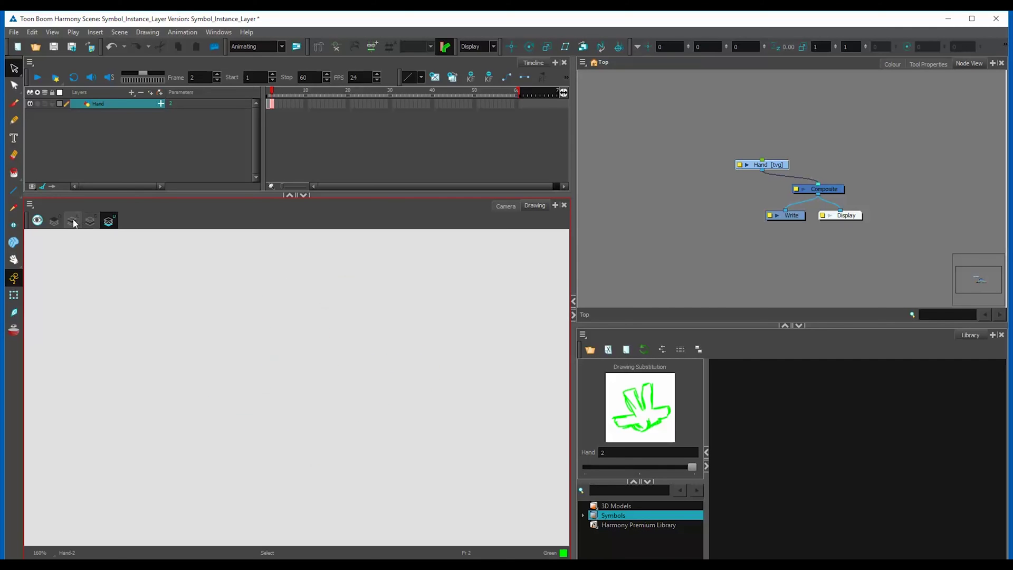
{"action": "left_click", "coordinate": [72, 222]}
{"action": "left_click", "coordinate": [55, 221]}
{"action": "left_click", "coordinate": [73, 221]}
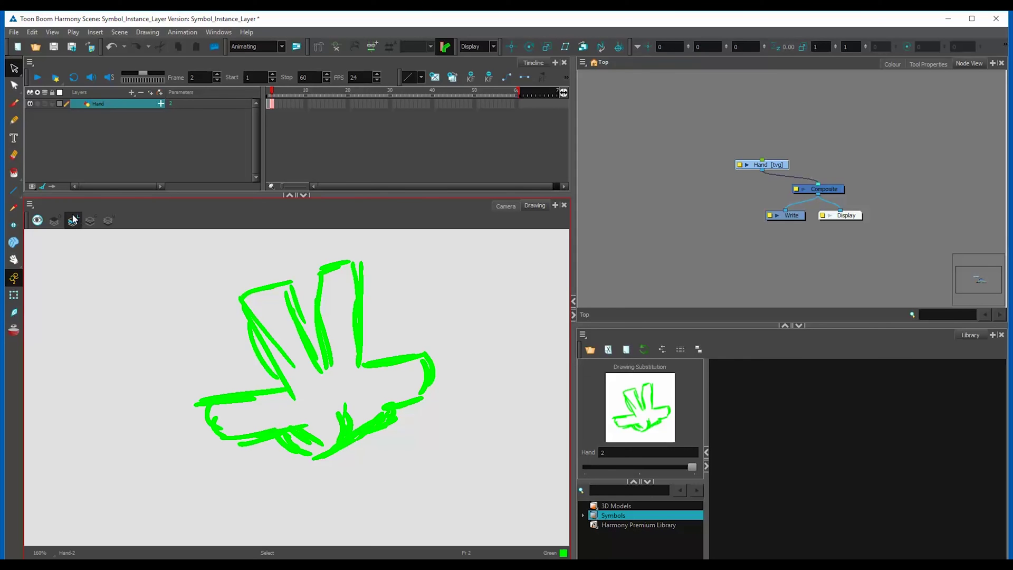
Make Overlay the working art layer with all art layers shown, and set up the Line tool with the Black colour.
{"action": "left_click", "coordinate": [55, 222]}
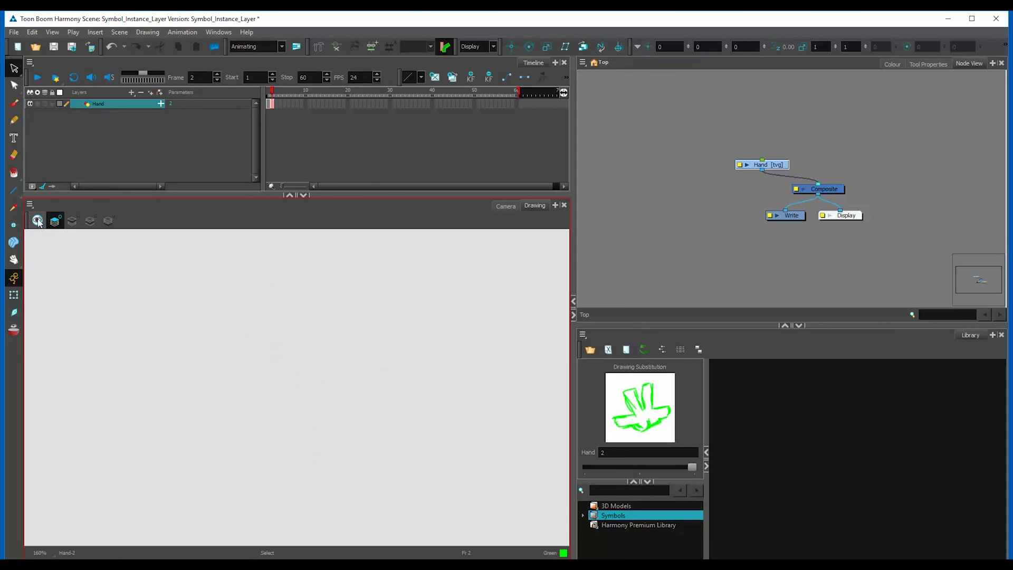
{"action": "left_click", "coordinate": [38, 221]}
{"action": "left_click", "coordinate": [21, 194]}
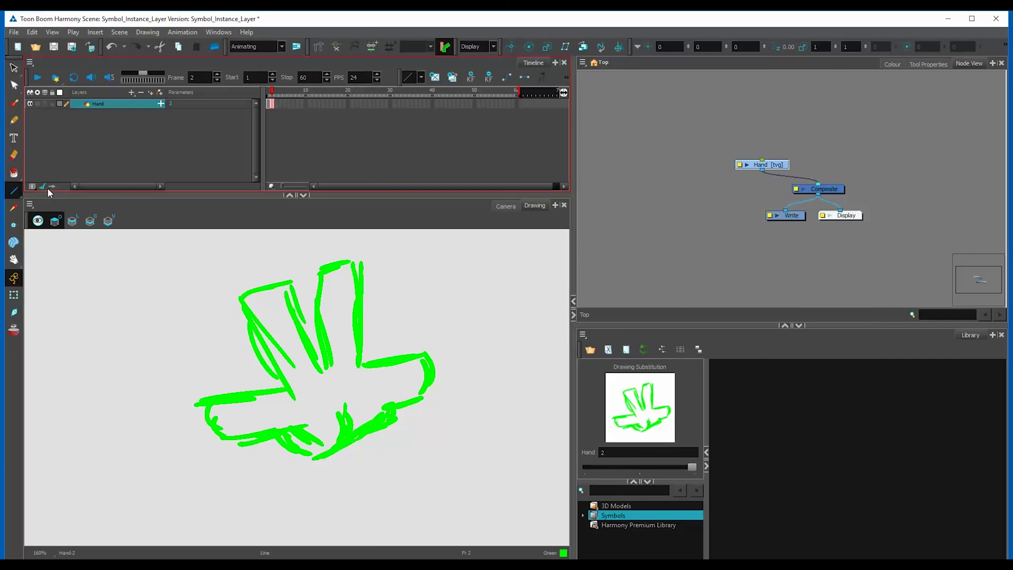
{"action": "left_click", "coordinate": [891, 64]}
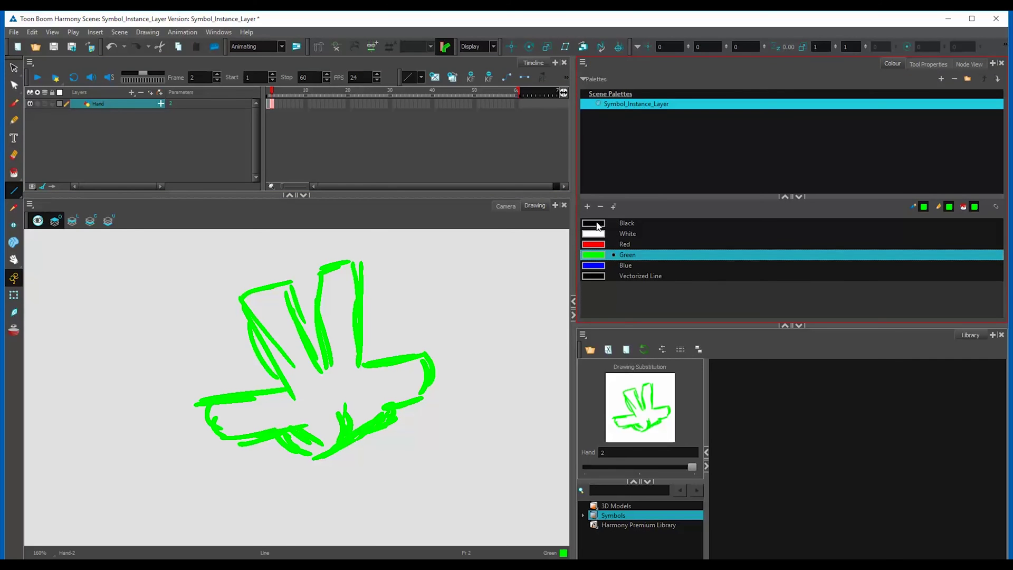
{"action": "left_click", "coordinate": [600, 223]}
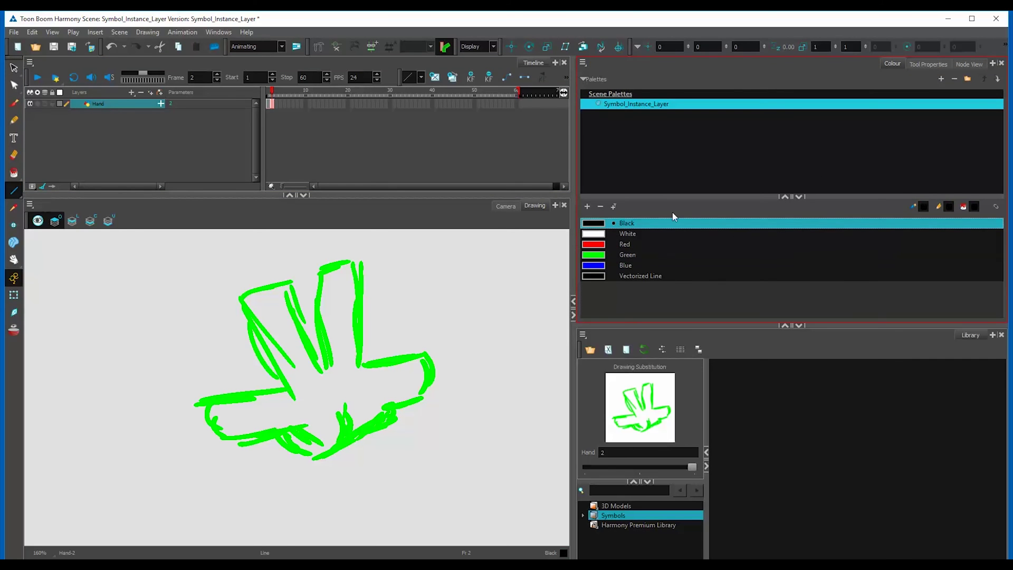
Set the Line tool's size to 12 and return to the node network.
{"action": "left_click", "coordinate": [930, 63]}
{"action": "left_click", "coordinate": [977, 139]}
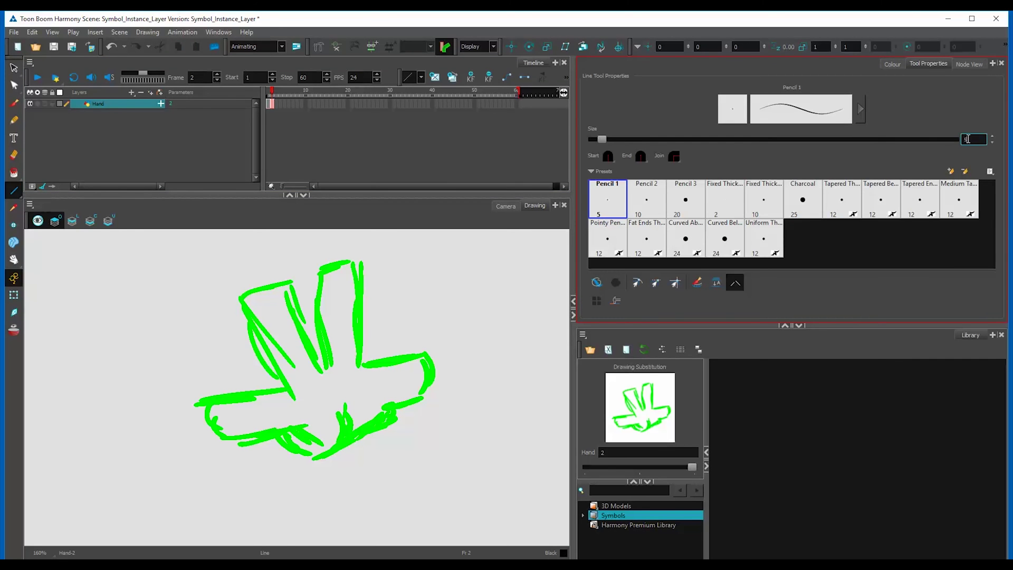
{"action": "type", "text": "12"}
{"action": "key", "text": "Return"}
{"action": "left_click", "coordinate": [969, 64]}
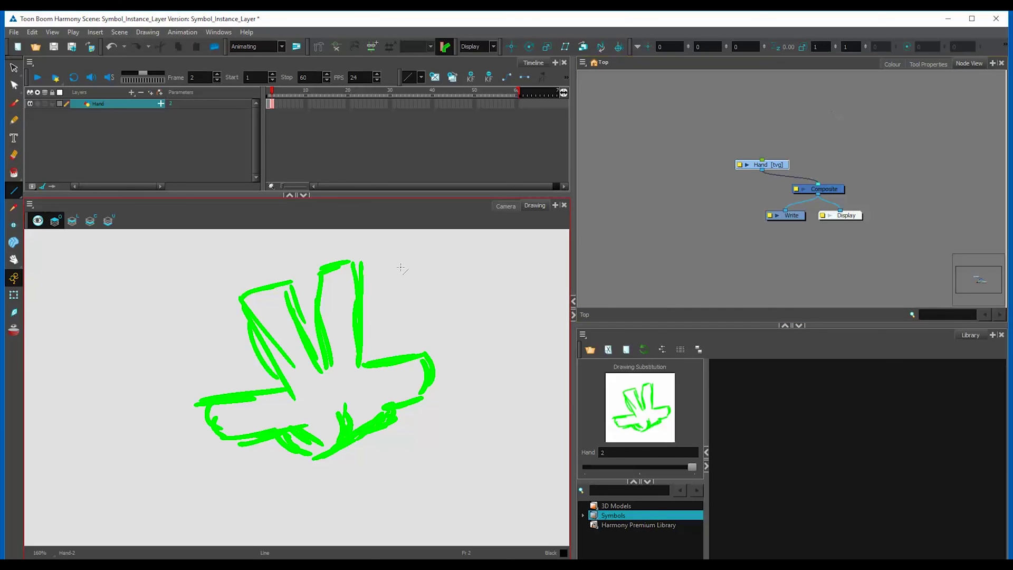
Draw a black rectangle over the green open hand sketch on frame 2.
{"action": "left_click", "coordinate": [13, 190]}
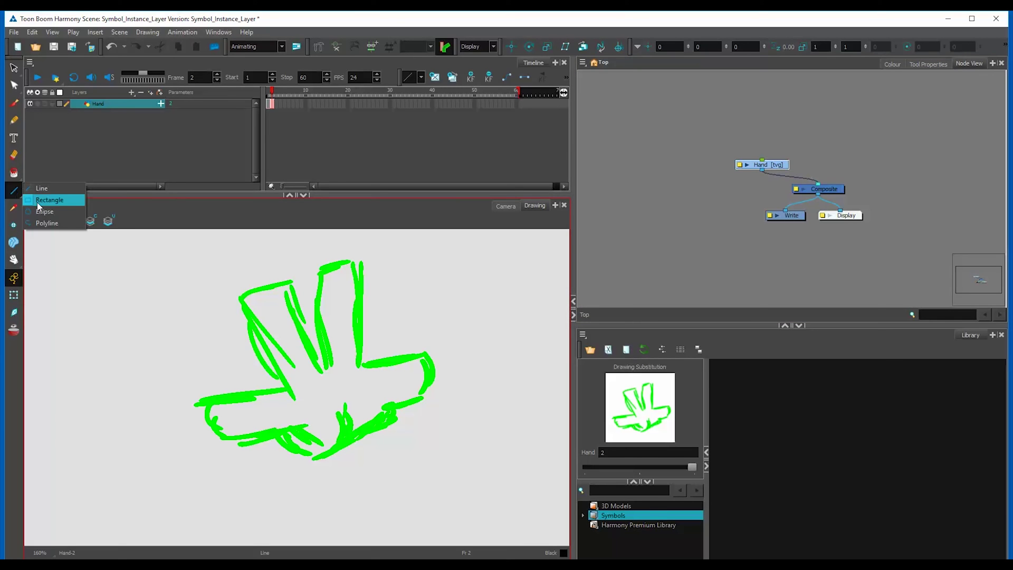
{"action": "left_click", "coordinate": [42, 200]}
{"action": "mouse_move", "coordinate": [220, 270]}
{"action": "left_mouse_down"}
{"action": "mouse_move", "coordinate": [262, 335]}
{"action": "mouse_move", "coordinate": [400, 448]}
{"action": "mouse_move", "coordinate": [379, 422]}
{"action": "mouse_move", "coordinate": [385, 405]}
{"action": "mouse_move", "coordinate": [432, 379]}
{"action": "left_mouse_up"}
Pull the rectangle's contour with the Contour Editor so its straight edges follow the spread fingers of the sketch.
{"action": "left_click", "coordinate": [13, 85]}
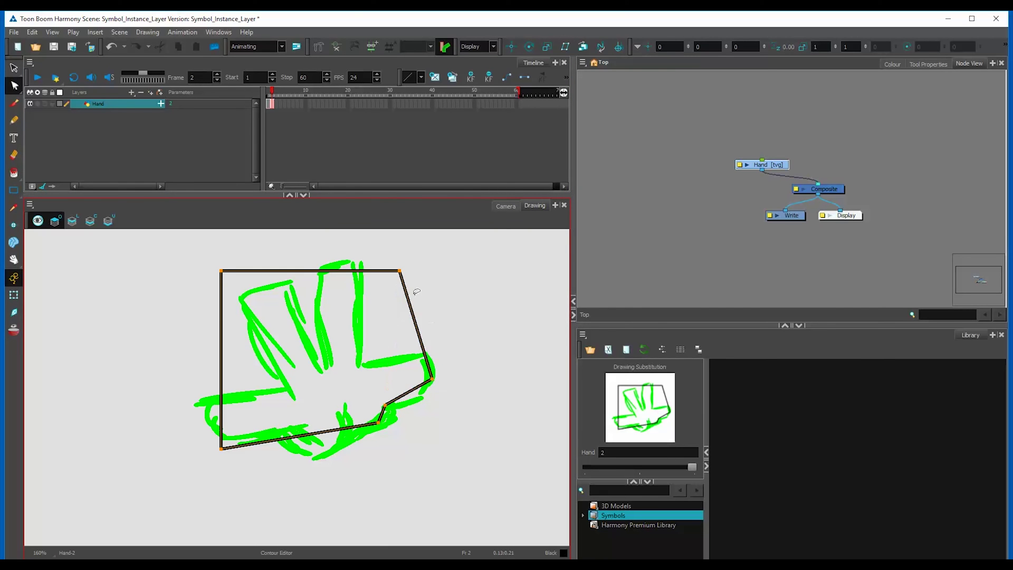
{"action": "left_click_drag", "start_coordinate": [399, 271], "coordinate": [365, 367]}
{"action": "left_click_drag", "start_coordinate": [401, 373], "coordinate": [426, 355]}
{"action": "left_click_drag", "start_coordinate": [326, 341], "coordinate": [343, 259]}
{"action": "left_click_drag", "start_coordinate": [315, 262], "coordinate": [319, 268]}
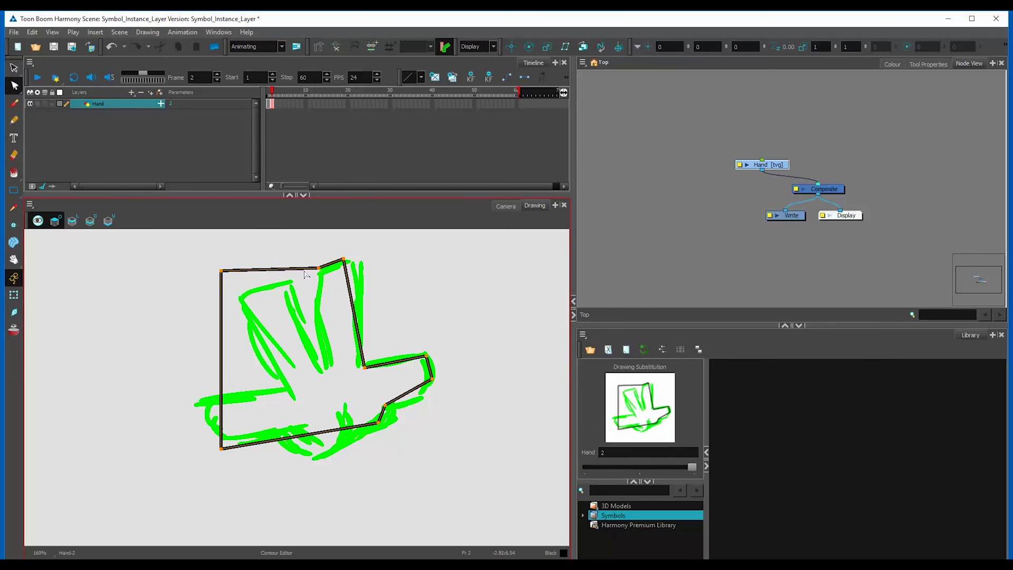
{"action": "mouse_move", "coordinate": [221, 270]}
{"action": "left_mouse_down"}
{"action": "mouse_move", "coordinate": [329, 373]}
{"action": "mouse_move", "coordinate": [286, 280]}
{"action": "mouse_move", "coordinate": [237, 293]}
{"action": "left_mouse_up"}
{"action": "left_click_drag", "start_coordinate": [229, 378], "coordinate": [288, 388]}
{"action": "left_click_drag", "start_coordinate": [254, 419], "coordinate": [208, 399]}
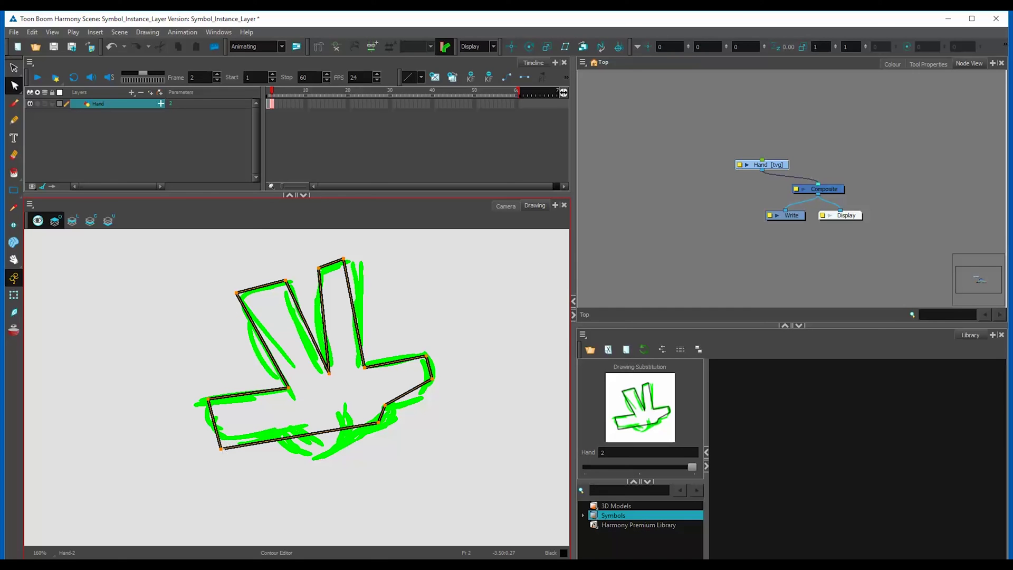
Shape the lower edge of the open hand outline and round the tips of the left finger and both upright fingers.
{"action": "left_click_drag", "start_coordinate": [221, 449], "coordinate": [223, 440]}
{"action": "left_click_drag", "start_coordinate": [309, 430], "coordinate": [321, 447]}
{"action": "left_click_drag", "start_coordinate": [285, 444], "coordinate": [293, 435]}
{"action": "left_click_drag", "start_coordinate": [215, 421], "coordinate": [290, 390]}
{"action": "left_click_drag", "start_coordinate": [237, 293], "coordinate": [274, 273]}
{"action": "left_click", "coordinate": [329, 374]}
{"action": "left_click_drag", "start_coordinate": [343, 259], "coordinate": [352, 268]}
{"action": "left_click_drag", "start_coordinate": [318, 268], "coordinate": [343, 256]}
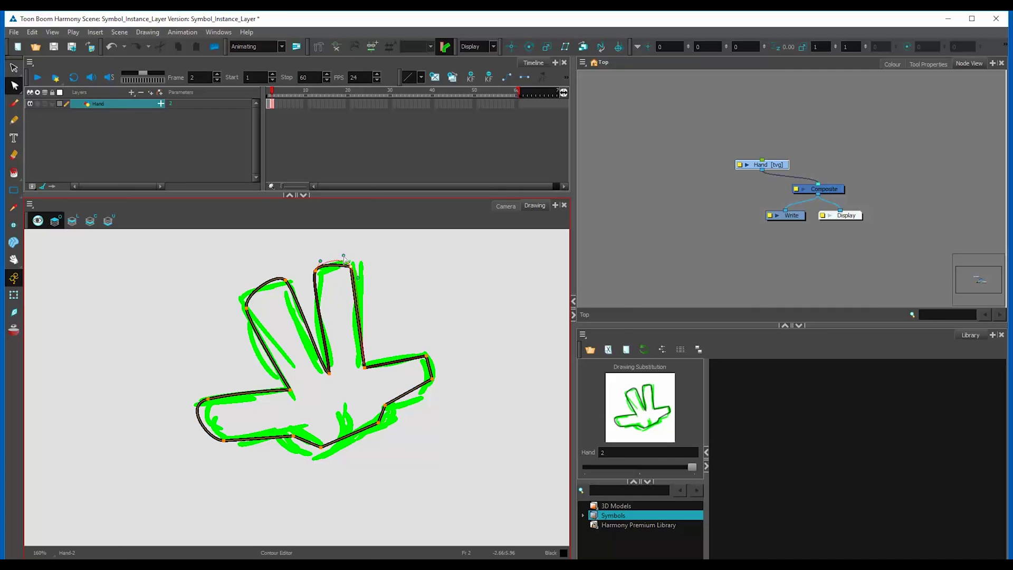
Round the open hand's right finger and pull the lower palm contour inward to form a crease.
{"action": "left_click_drag", "start_coordinate": [357, 295], "coordinate": [363, 287]}
{"action": "left_click_drag", "start_coordinate": [426, 356], "coordinate": [428, 393]}
{"action": "left_click_drag", "start_coordinate": [427, 393], "coordinate": [377, 408]}
{"action": "left_click_drag", "start_coordinate": [378, 422], "coordinate": [341, 410]}
{"action": "mouse_move", "coordinate": [353, 419]}
{"action": "left_mouse_down"}
{"action": "mouse_move", "coordinate": [314, 429]}
{"action": "mouse_move", "coordinate": [336, 438]}
{"action": "mouse_move", "coordinate": [316, 452]}
{"action": "mouse_move", "coordinate": [343, 423]}
{"action": "left_mouse_up"}
{"action": "mouse_move", "coordinate": [336, 438]}
{"action": "left_mouse_down"}
{"action": "mouse_move", "coordinate": [375, 423]}
{"action": "mouse_move", "coordinate": [346, 416]}
{"action": "mouse_move", "coordinate": [346, 426]}
{"action": "left_mouse_up"}
{"action": "left_click", "coordinate": [343, 438]}
{"action": "left_click", "coordinate": [408, 411]}
Refine the contour of the open hand's left finger, and adjust the right finger's curve and base.
{"action": "left_click", "coordinate": [223, 440]}
{"action": "left_click_drag", "start_coordinate": [241, 440], "coordinate": [249, 444]}
{"action": "left_click_drag", "start_coordinate": [208, 399], "coordinate": [229, 400]}
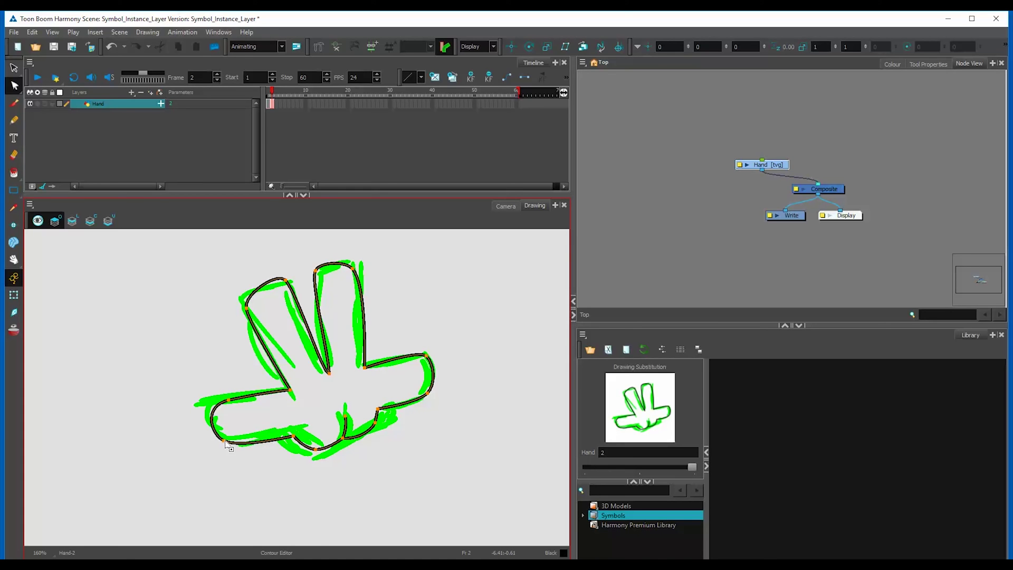
{"action": "left_click_drag", "start_coordinate": [224, 440], "coordinate": [225, 437]}
{"action": "left_click_drag", "start_coordinate": [416, 349], "coordinate": [444, 365]}
{"action": "left_click_drag", "start_coordinate": [378, 409], "coordinate": [388, 412]}
Delete the contour points forming the palm crease and smooth the lower edge of the open hand.
{"action": "left_click", "coordinate": [345, 416]}
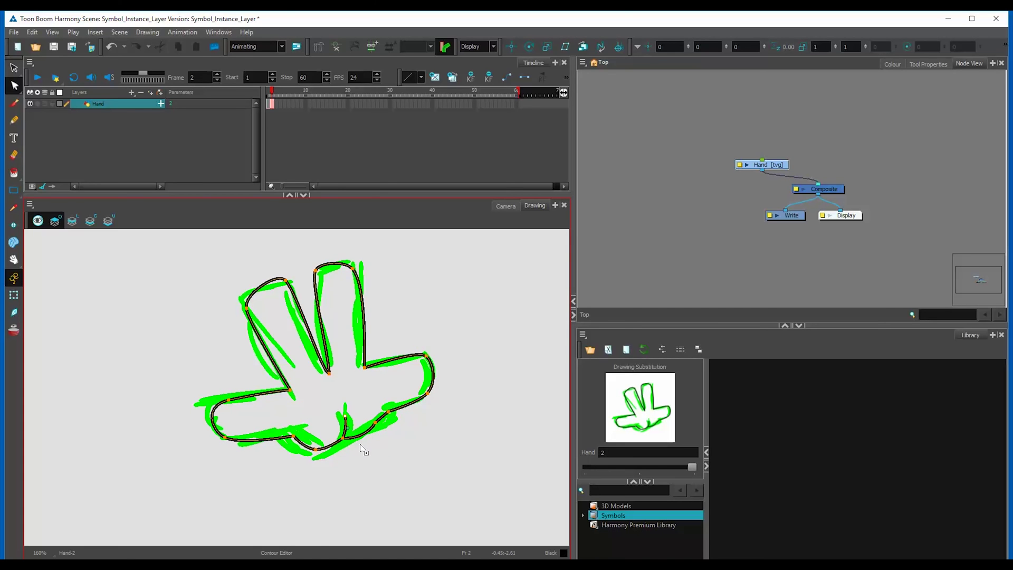
{"action": "key", "text": "Delete"}
{"action": "left_click", "coordinate": [342, 438]}
{"action": "key", "text": "Delete"}
{"action": "left_click_drag", "start_coordinate": [316, 449], "coordinate": [321, 443]}
{"action": "mouse_move", "coordinate": [375, 423]}
{"action": "left_mouse_down"}
{"action": "mouse_move", "coordinate": [366, 439]}
{"action": "mouse_move", "coordinate": [319, 445]}
{"action": "mouse_move", "coordinate": [364, 437]}
{"action": "mouse_move", "coordinate": [389, 415]}
{"action": "left_mouse_up"}
{"action": "left_click_drag", "start_coordinate": [364, 439], "coordinate": [360, 441]}
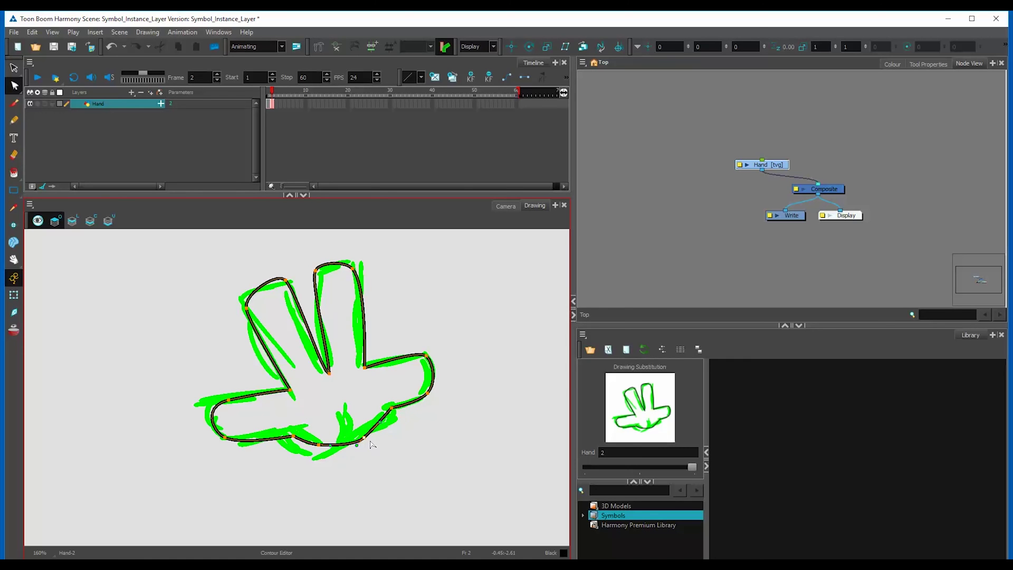
{"action": "left_click", "coordinate": [314, 251]}
Draw a short curved crease in the open hand's palm with the Pencil tool.
{"action": "left_click", "coordinate": [15, 120]}
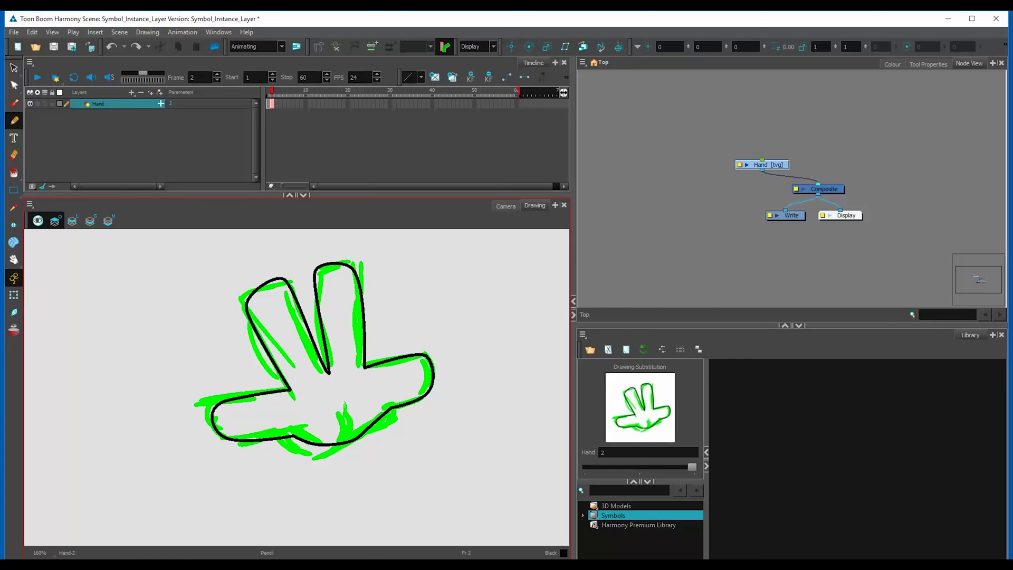
{"action": "left_click_drag", "start_coordinate": [346, 402], "coordinate": [340, 432]}
{"action": "left_click", "coordinate": [14, 85]}
{"action": "left_click", "coordinate": [343, 429]}
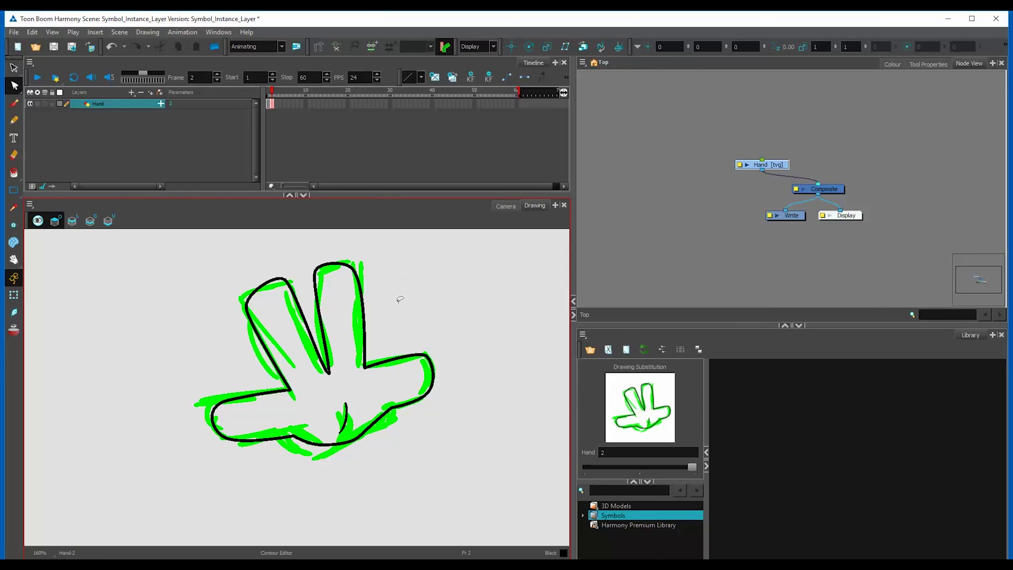
Raise and narrow the open hand's left finger by moving its contour points, and adjust where it meets the palm.
{"action": "left_click_drag", "start_coordinate": [255, 455], "coordinate": [223, 364]}
{"action": "left_click_drag", "start_coordinate": [227, 400], "coordinate": [237, 386]}
{"action": "left_click_drag", "start_coordinate": [225, 426], "coordinate": [228, 422]}
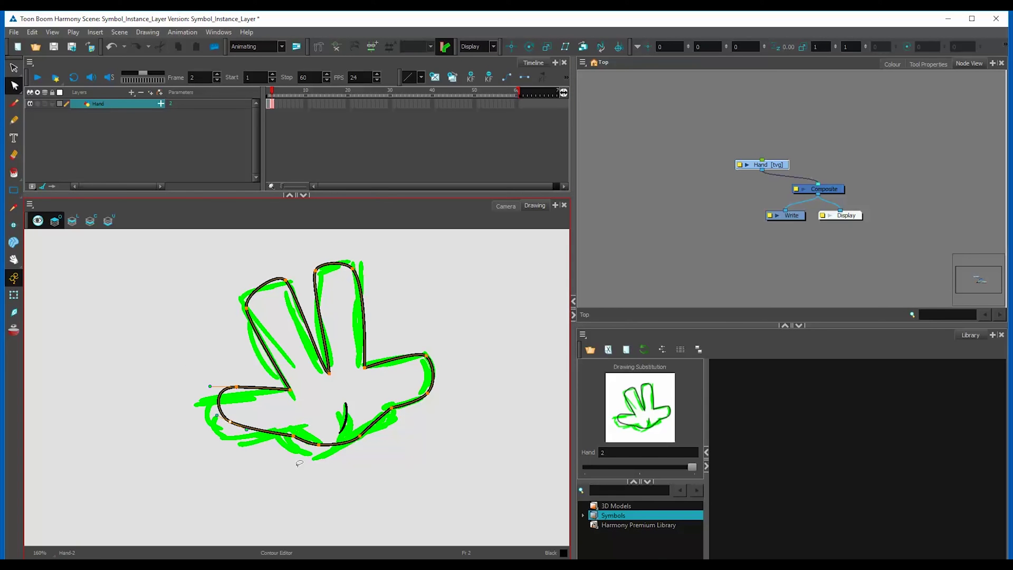
{"action": "left_click_drag", "start_coordinate": [299, 464], "coordinate": [296, 433]}
{"action": "left_click", "coordinate": [303, 468]}
{"action": "left_click", "coordinate": [371, 453]}
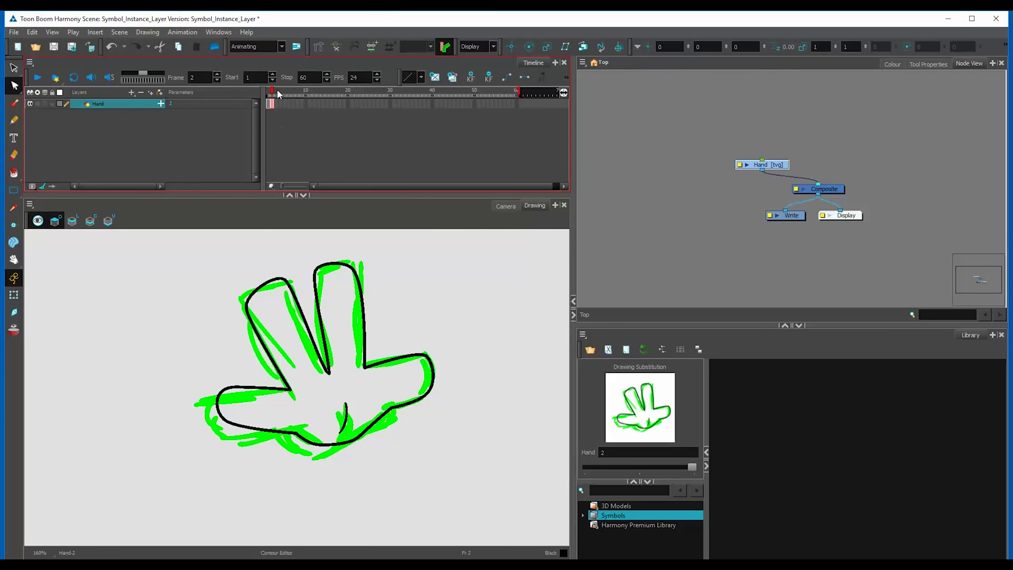
Go to frame 1 and draw a black rectangle over the thumbs-up sketch on the Overlay art layer.
{"action": "left_click_drag", "start_coordinate": [268, 91], "coordinate": [266, 91]}
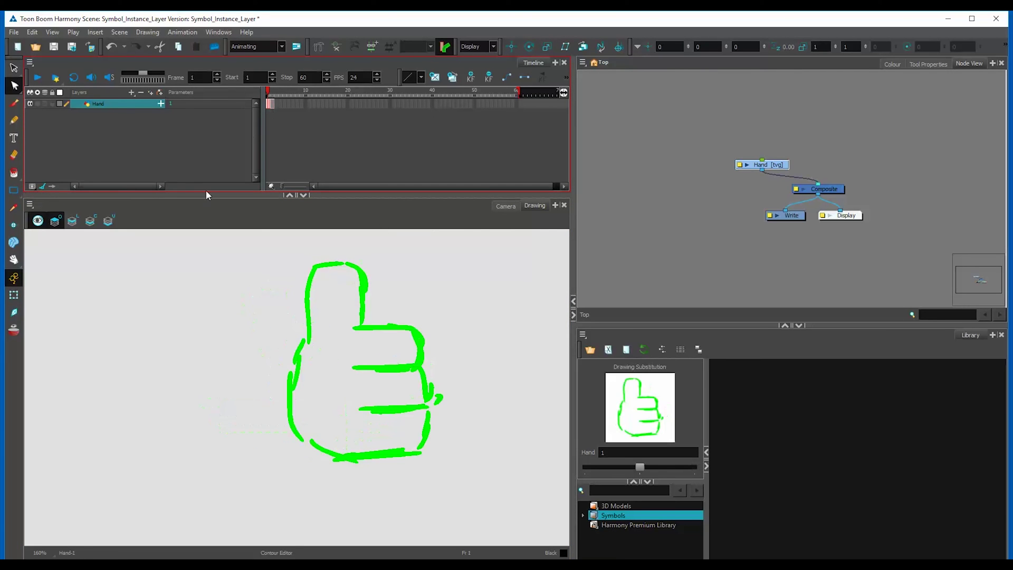
{"action": "left_click", "coordinate": [54, 222]}
{"action": "left_click", "coordinate": [13, 190]}
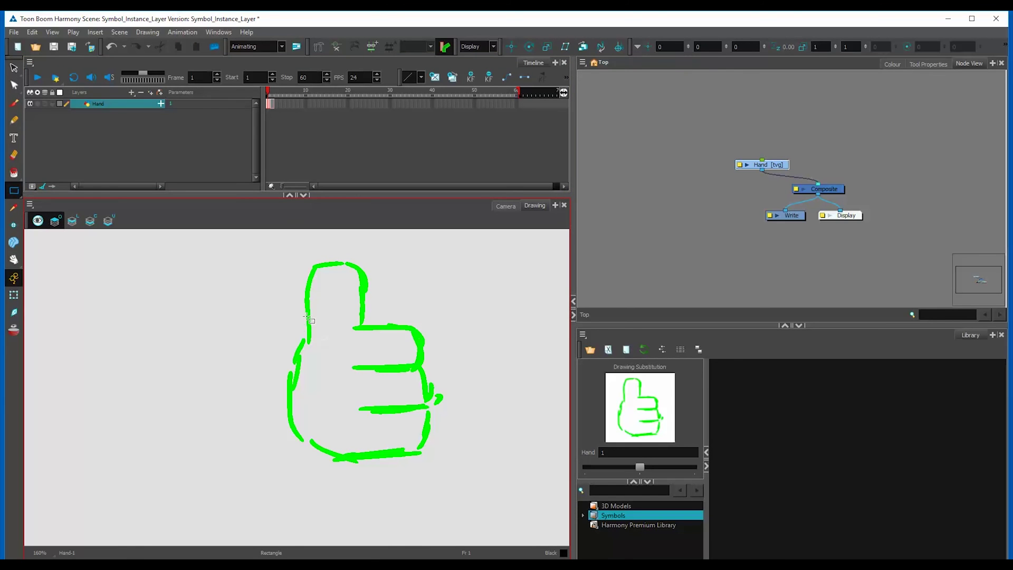
{"action": "left_click_drag", "start_coordinate": [294, 316], "coordinate": [319, 349]}
{"action": "left_click_drag", "start_coordinate": [345, 381], "coordinate": [414, 470]}
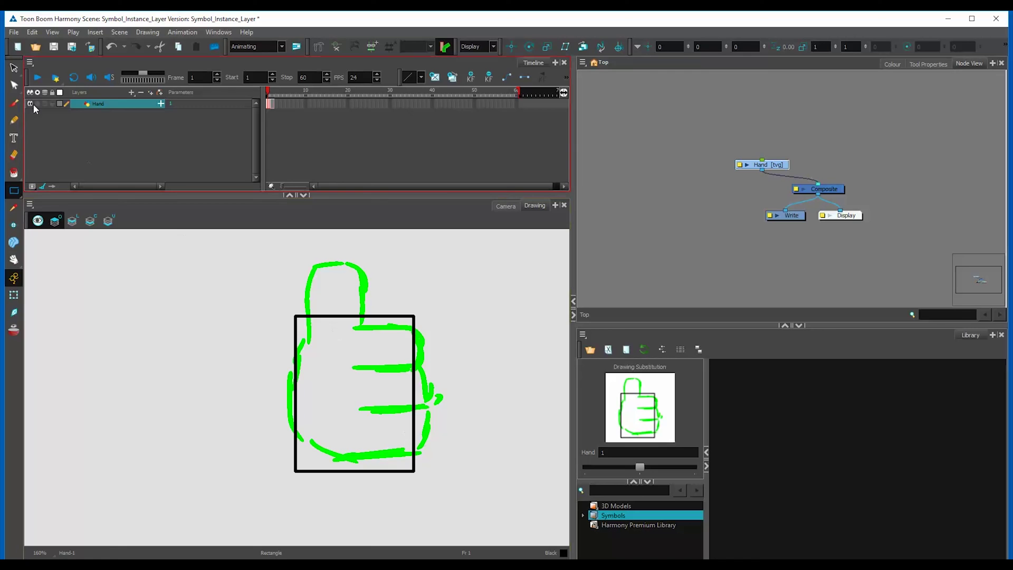
Reshape the rectangle's contour to follow the thumb's right side and the upper edge of the first folded finger.
{"action": "left_click", "coordinate": [14, 85]}
{"action": "left_click", "coordinate": [361, 316]}
{"action": "left_click_drag", "start_coordinate": [361, 316], "coordinate": [366, 274]}
{"action": "left_click_drag", "start_coordinate": [382, 288], "coordinate": [347, 335]}
{"action": "key", "text": "Delete"}
{"action": "left_click", "coordinate": [361, 333]}
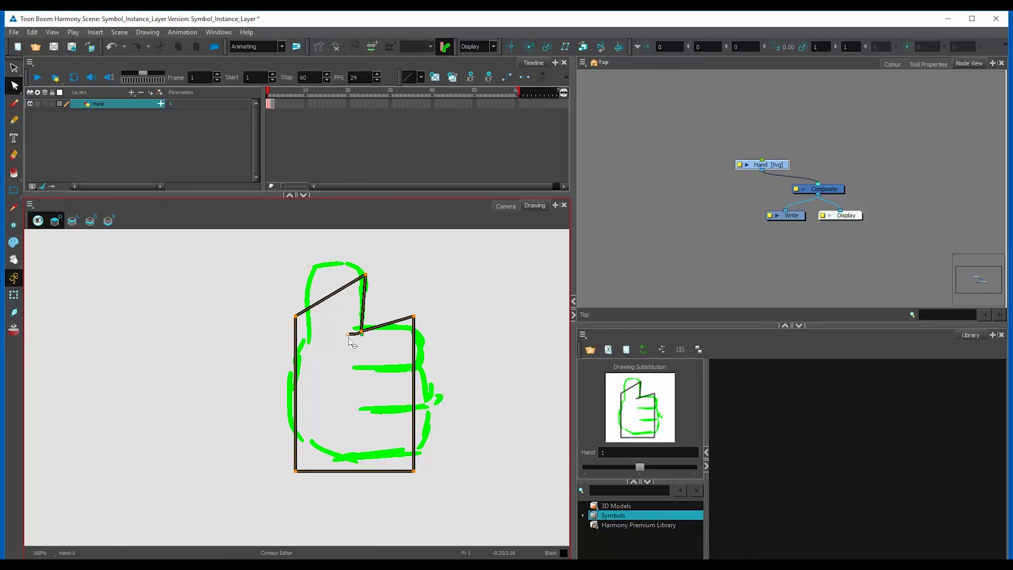
{"action": "left_click_drag", "start_coordinate": [414, 317], "coordinate": [423, 338]}
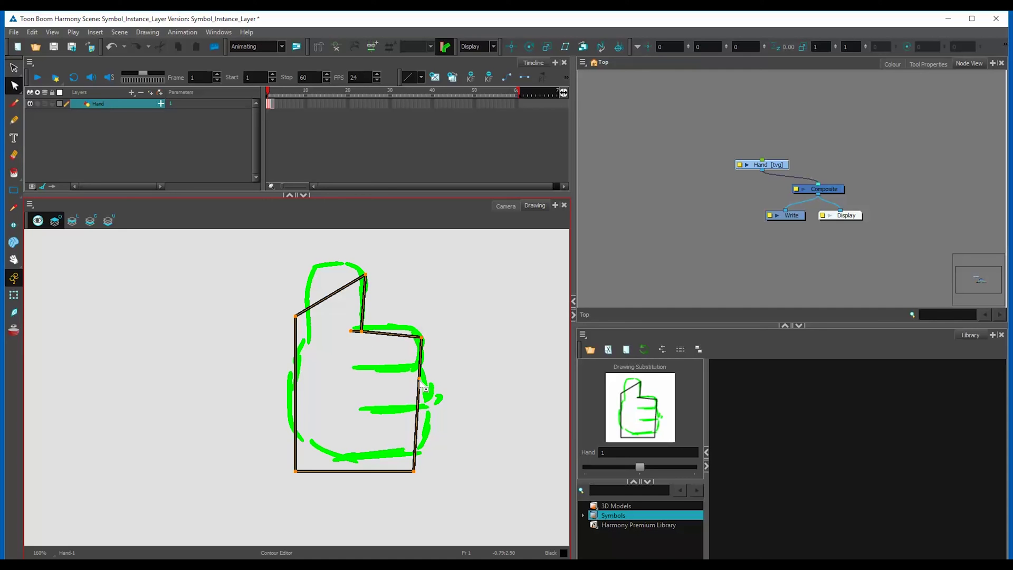
Pull the right edge inward to form the crease below the first folded finger, and delete the surplus contour parts.
{"action": "mouse_move", "coordinate": [420, 379]}
{"action": "left_mouse_down"}
{"action": "mouse_move", "coordinate": [363, 370]}
{"action": "mouse_move", "coordinate": [429, 382]}
{"action": "mouse_move", "coordinate": [425, 371]}
{"action": "left_mouse_up"}
{"action": "left_click_drag", "start_coordinate": [376, 395], "coordinate": [415, 358]}
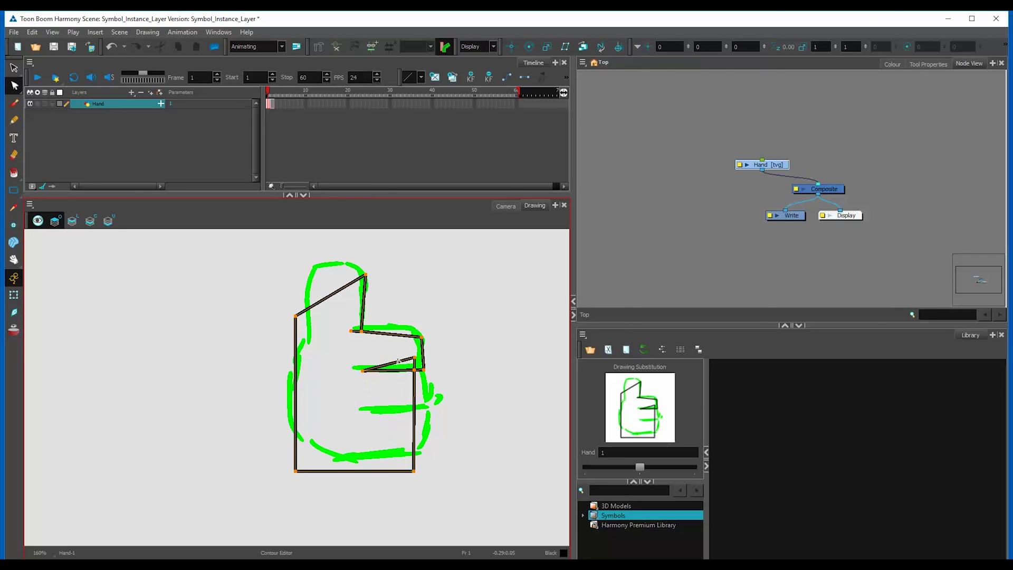
{"action": "key", "text": "Delete"}
{"action": "left_click", "coordinate": [414, 359]}
{"action": "key", "text": "Delete"}
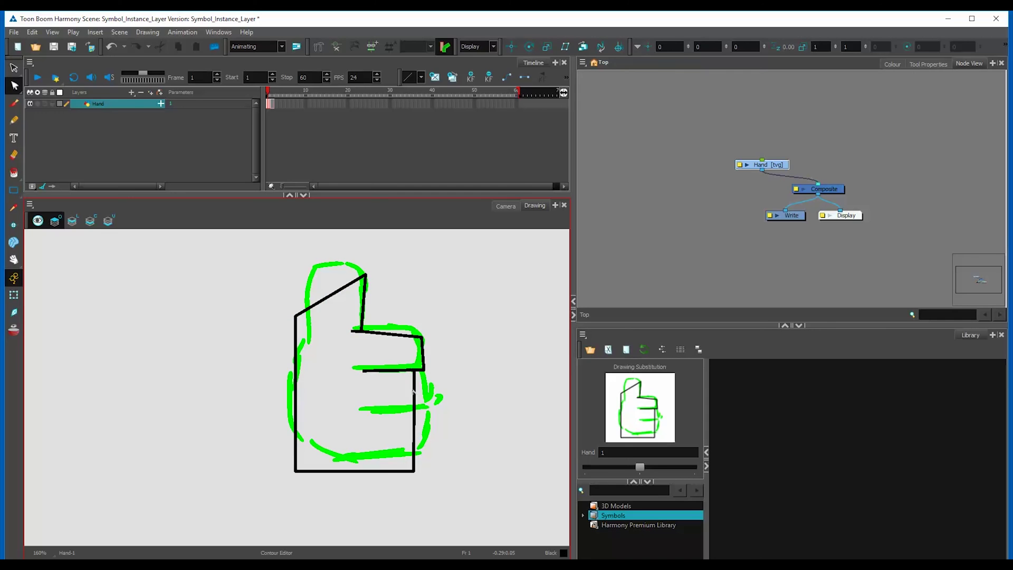
Pull the right edge inward again to form the second finger crease, and delete the surplus contour part.
{"action": "left_click", "coordinate": [414, 398]}
{"action": "mouse_move", "coordinate": [414, 398]}
{"action": "left_mouse_down"}
{"action": "mouse_move", "coordinate": [425, 416]}
{"action": "mouse_move", "coordinate": [395, 428]}
{"action": "mouse_move", "coordinate": [416, 407]}
{"action": "mouse_move", "coordinate": [402, 386]}
{"action": "mouse_move", "coordinate": [420, 406]}
{"action": "mouse_move", "coordinate": [362, 411]}
{"action": "left_mouse_up"}
{"action": "key", "text": "Delete"}
{"action": "key", "text": "Delete"}
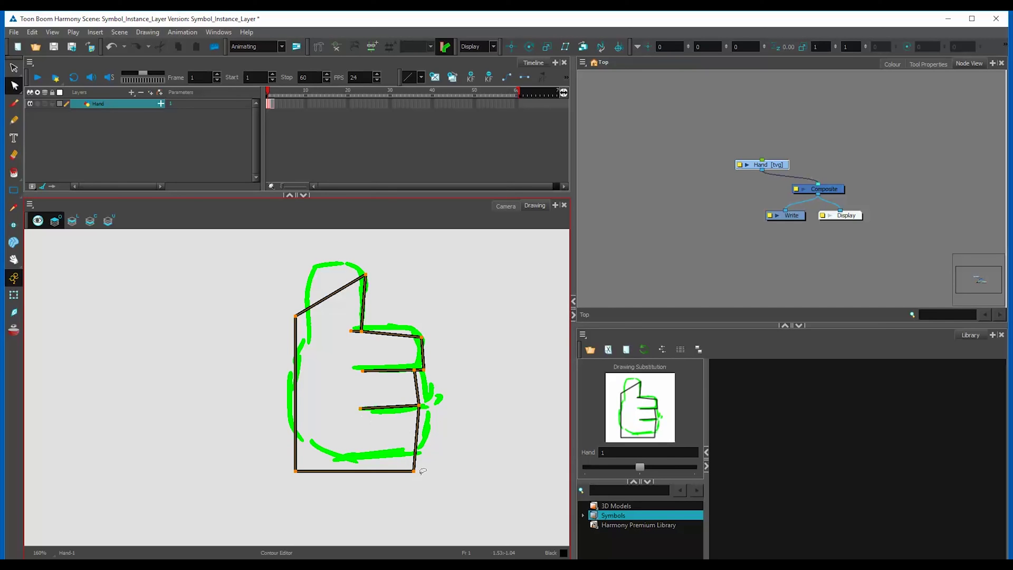
Round the bottom corners of the thumbs-up outline to match the palm, and adjust the second finger crease.
{"action": "left_click_drag", "start_coordinate": [414, 471], "coordinate": [414, 451]}
{"action": "mouse_move", "coordinate": [295, 471]}
{"action": "left_mouse_down"}
{"action": "mouse_move", "coordinate": [309, 446]}
{"action": "mouse_move", "coordinate": [332, 458]}
{"action": "left_mouse_up"}
{"action": "left_click_drag", "start_coordinate": [415, 452], "coordinate": [426, 445]}
{"action": "left_click_drag", "start_coordinate": [419, 405], "coordinate": [415, 408]}
{"action": "left_click_drag", "start_coordinate": [360, 409], "coordinate": [372, 411]}
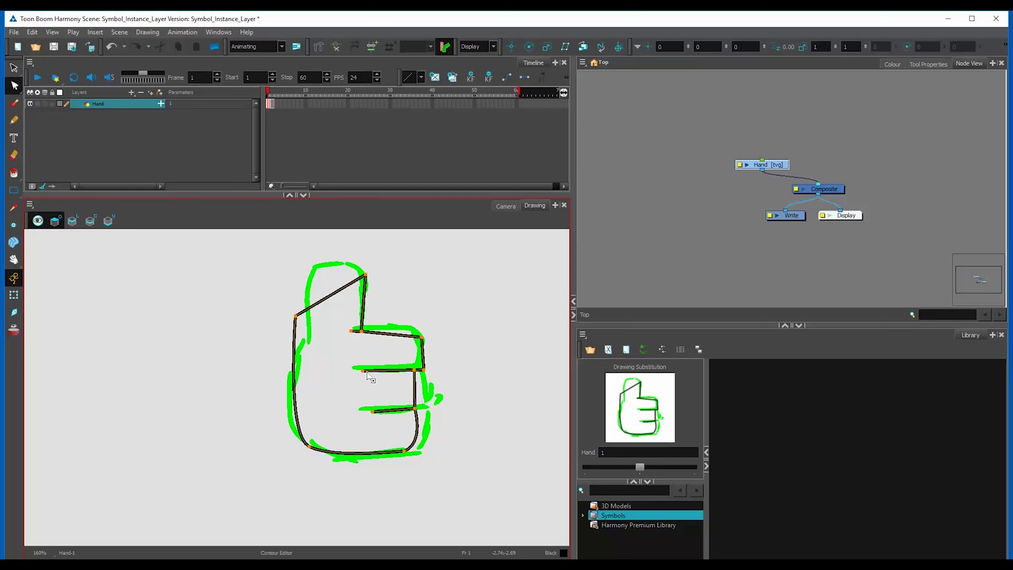
Curve the folded fingertips along the right side of the thumbs-up outline.
{"action": "left_click_drag", "start_coordinate": [424, 369], "coordinate": [420, 346]}
{"action": "left_click_drag", "start_coordinate": [422, 337], "coordinate": [405, 330]}
{"action": "left_click_drag", "start_coordinate": [414, 370], "coordinate": [420, 389]}
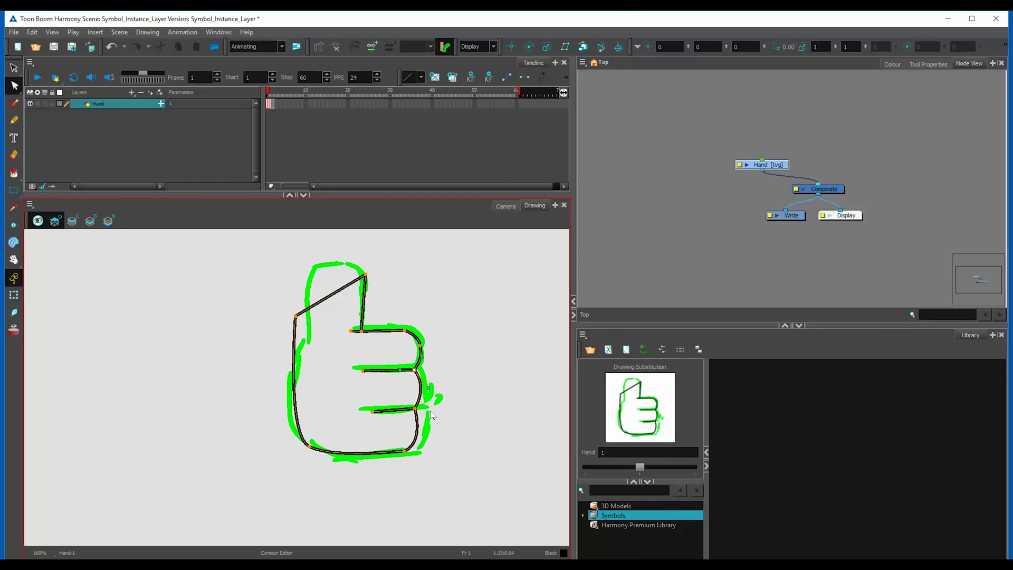
{"action": "left_click_drag", "start_coordinate": [404, 451], "coordinate": [401, 448]}
Shape the rounded thumb and bend the left side of the hand outline to match the green sketch.
{"action": "left_click_drag", "start_coordinate": [366, 274], "coordinate": [311, 276]}
{"action": "left_click_drag", "start_coordinate": [295, 316], "coordinate": [305, 333]}
{"action": "left_click_drag", "start_coordinate": [299, 377], "coordinate": [292, 378]}
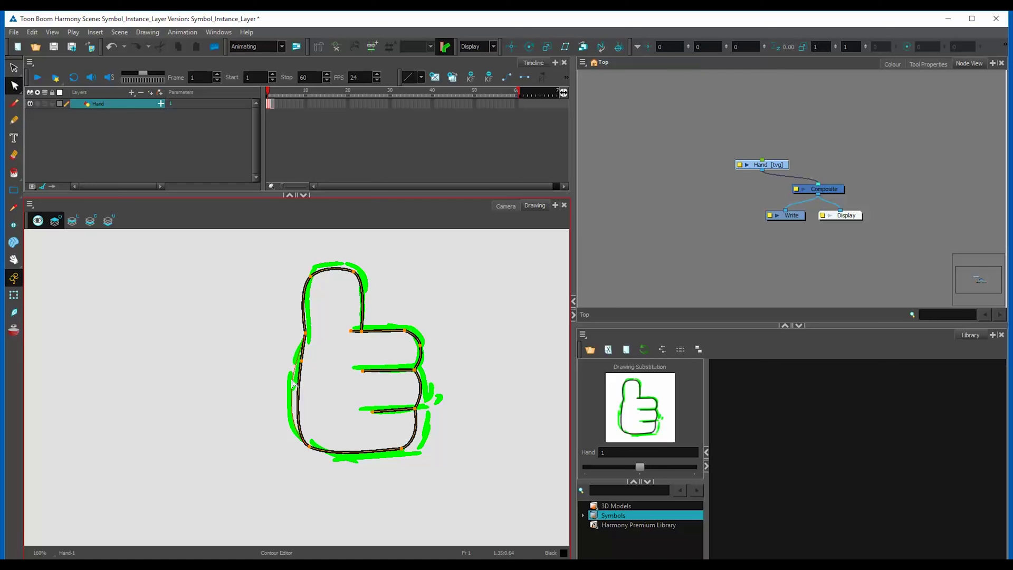
{"action": "left_click_drag", "start_coordinate": [331, 268], "coordinate": [325, 263]}
{"action": "left_click_drag", "start_coordinate": [305, 316], "coordinate": [311, 316]}
{"action": "left_click", "coordinate": [306, 333]}
{"action": "left_click_drag", "start_coordinate": [353, 272], "coordinate": [355, 267]}
{"action": "left_click", "coordinate": [396, 276]}
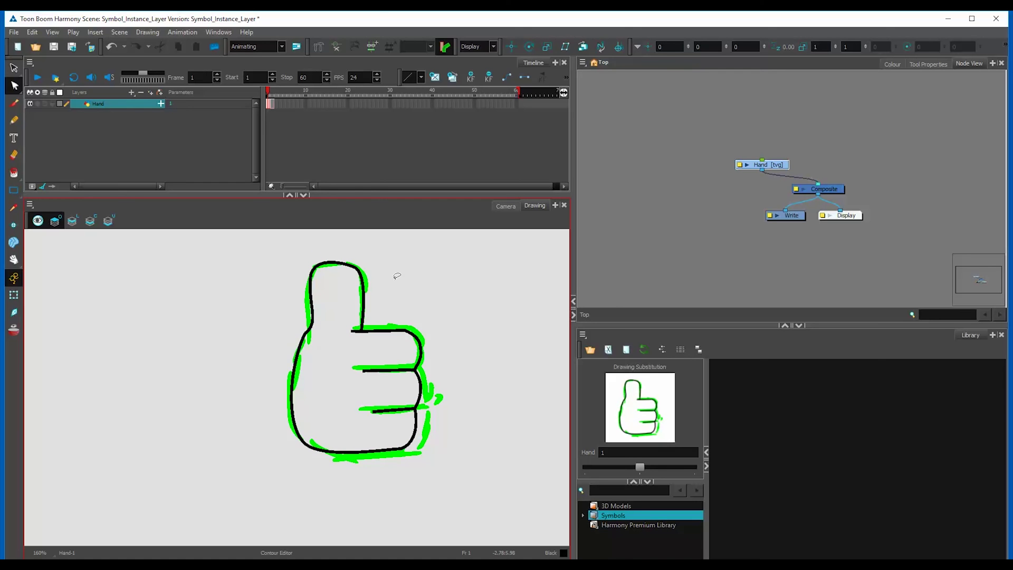
Smooth the curve from the thumb's base down the left side of the thumbs-up outline.
{"action": "left_click", "coordinate": [306, 333]}
{"action": "left_click_drag", "start_coordinate": [300, 342], "coordinate": [288, 392]}
{"action": "left_click", "coordinate": [293, 377]}
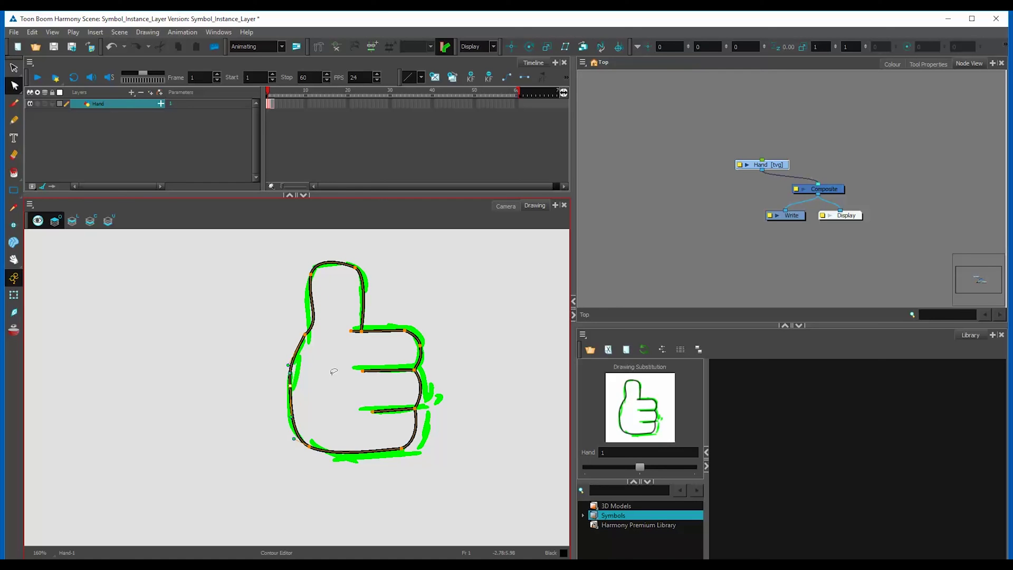
{"action": "left_click_drag", "start_coordinate": [305, 333], "coordinate": [309, 327]}
{"action": "left_click", "coordinate": [347, 349]}
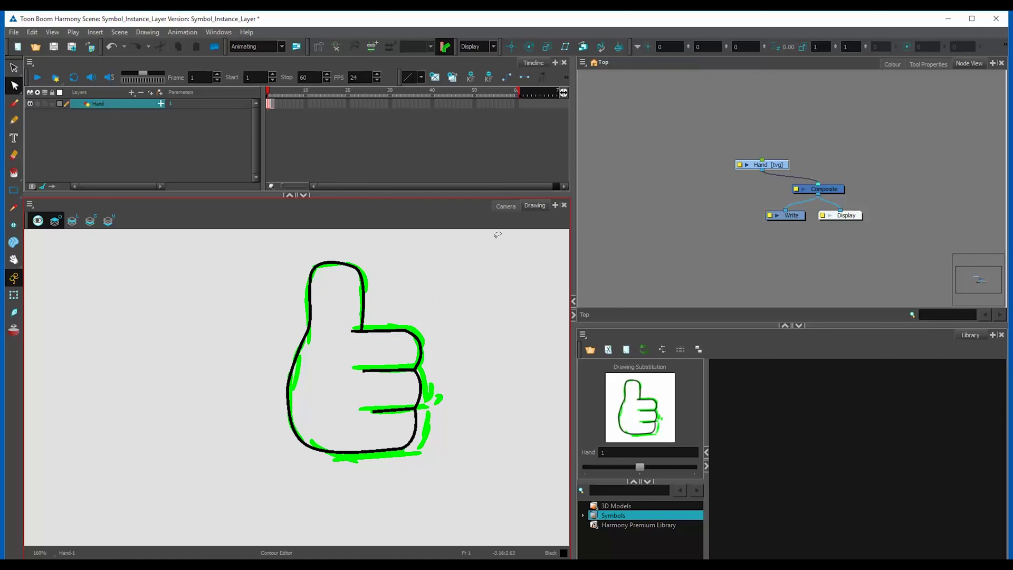
Show only the Overlay art layer to check the clean thumbs-up outline on frame 1.
{"action": "left_click", "coordinate": [38, 221]}
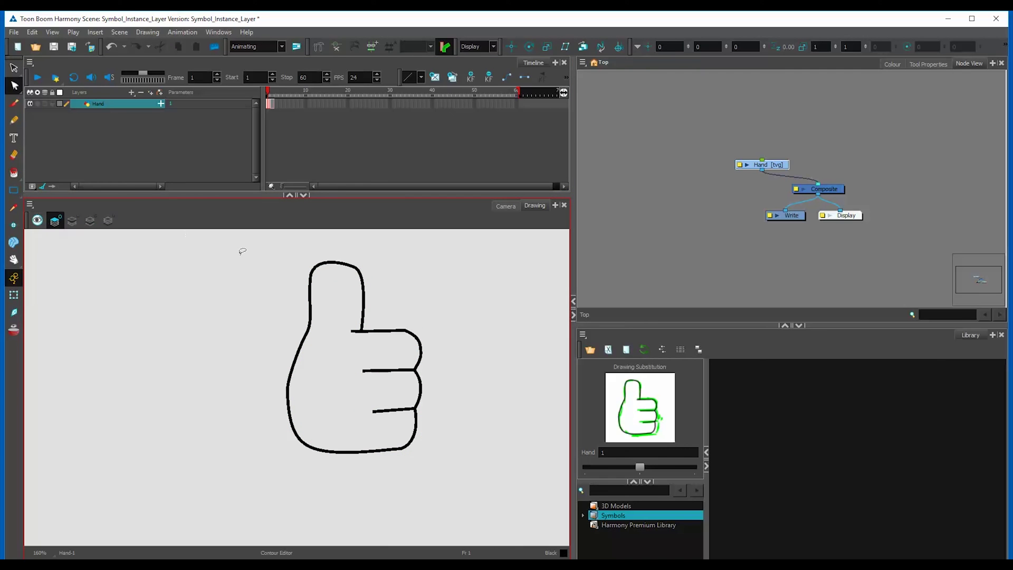
{"action": "left_click", "coordinate": [14, 295]}
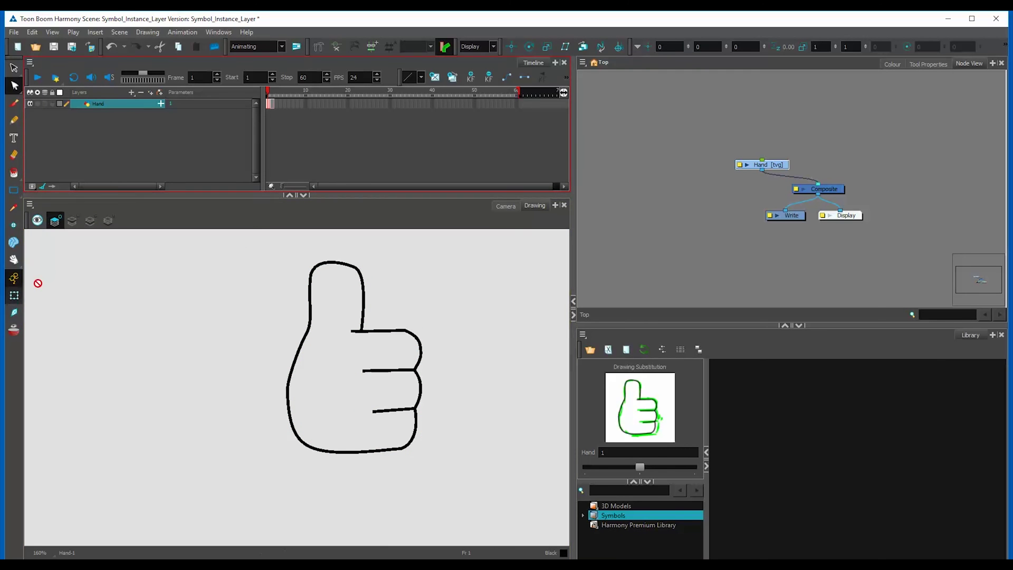
{"action": "left_click_drag", "start_coordinate": [269, 94], "coordinate": [268, 94]}
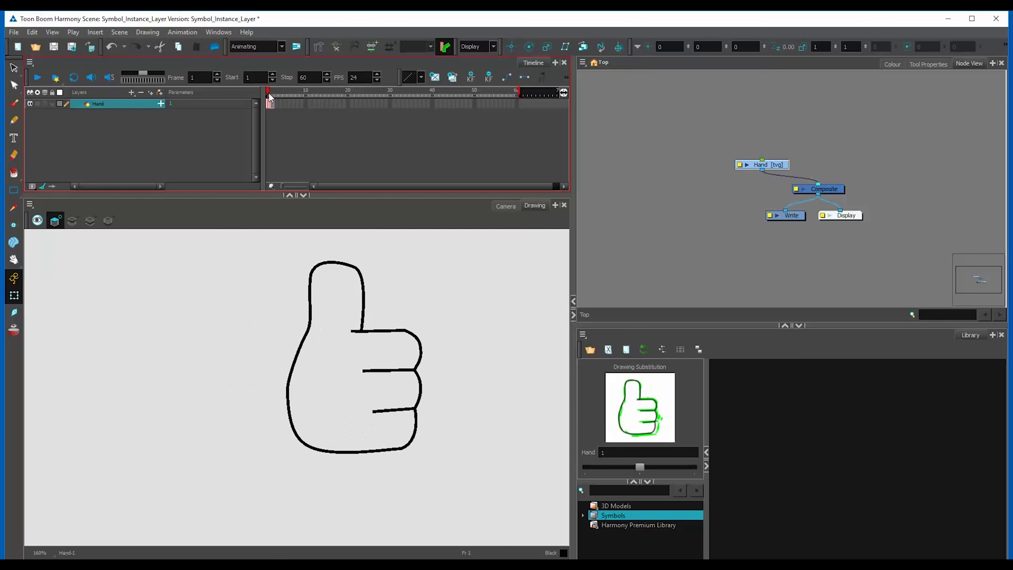
Compare the thumbs-up drawing in the Camera and Drawing views, viewing the Line Art and Overlay art layers separately.
{"action": "left_click", "coordinate": [506, 205]}
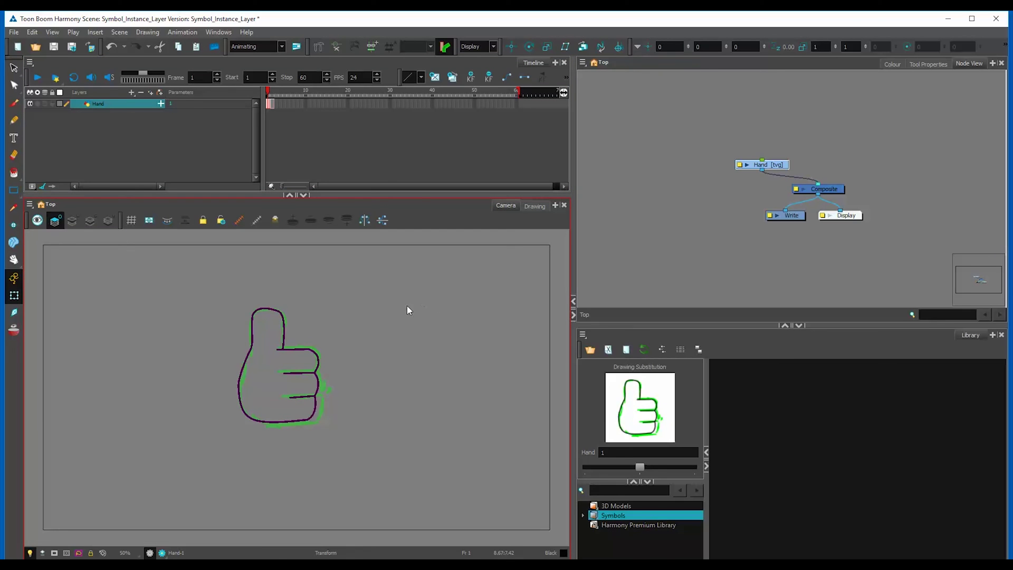
{"action": "left_click", "coordinate": [283, 336]}
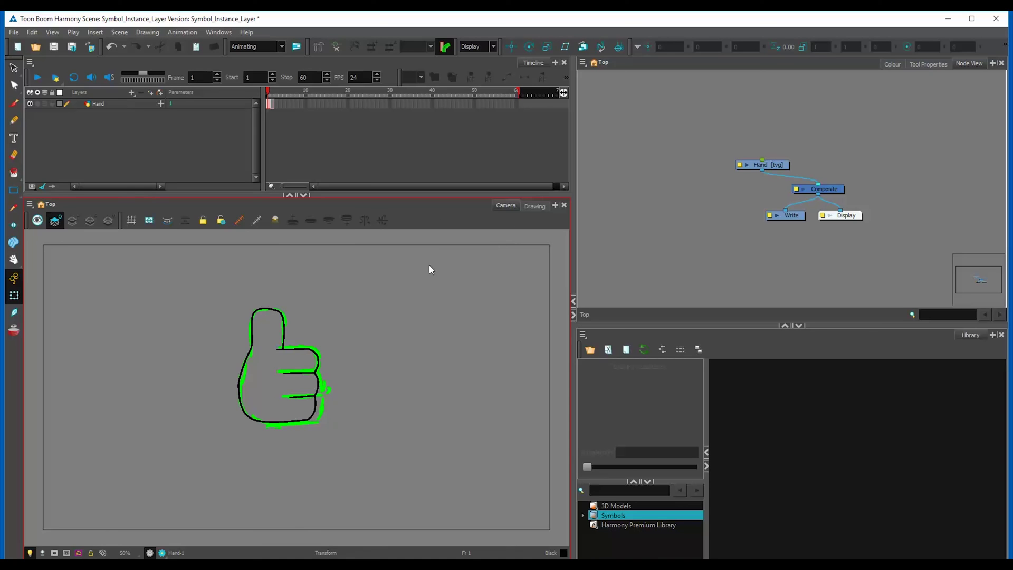
{"action": "left_click", "coordinate": [537, 207]}
{"action": "left_click", "coordinate": [73, 221]}
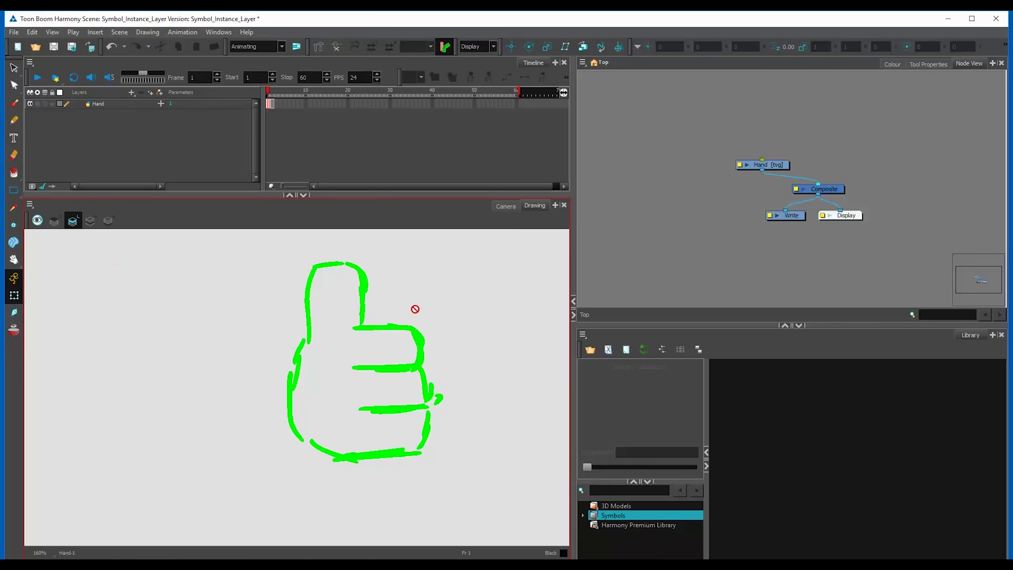
{"action": "left_click", "coordinate": [55, 221]}
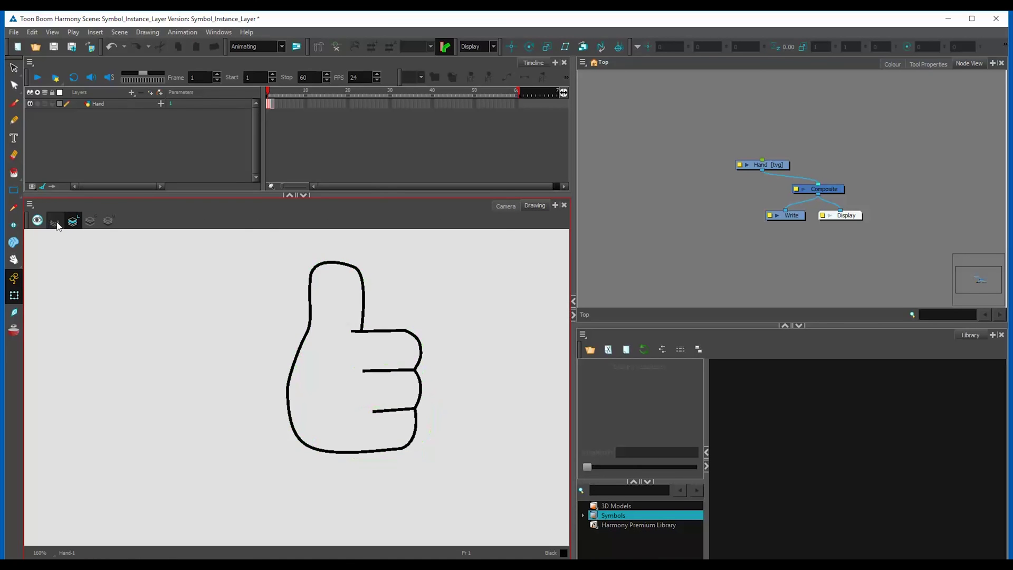
{"action": "left_click", "coordinate": [505, 207]}
Open the Hand layer's properties and bring up its drawing art layer settings.
{"action": "left_click", "coordinate": [735, 170]}
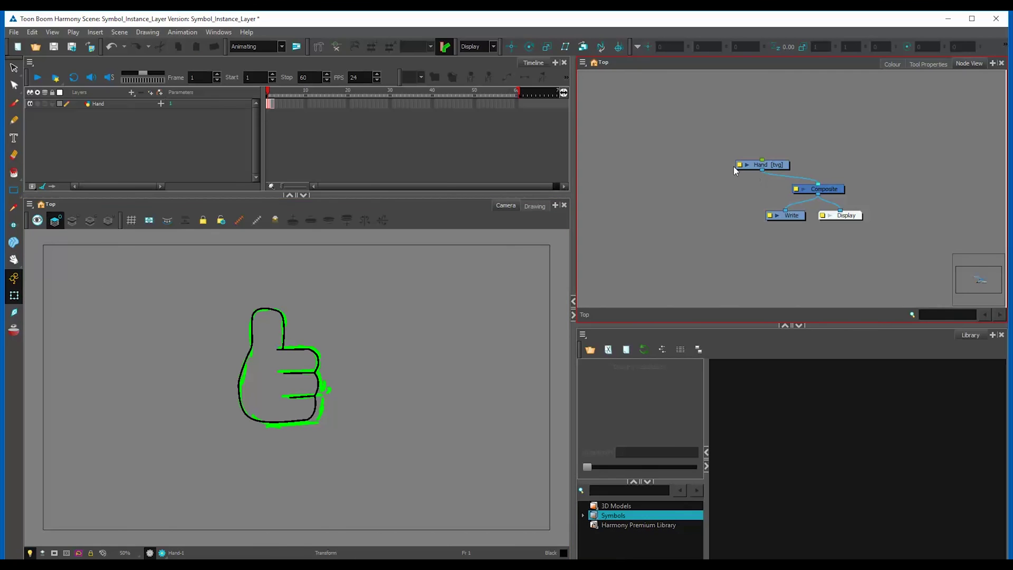
{"action": "double_click", "coordinate": [741, 167]}
{"action": "left_click_drag", "start_coordinate": [383, 195], "coordinate": [620, 142]}
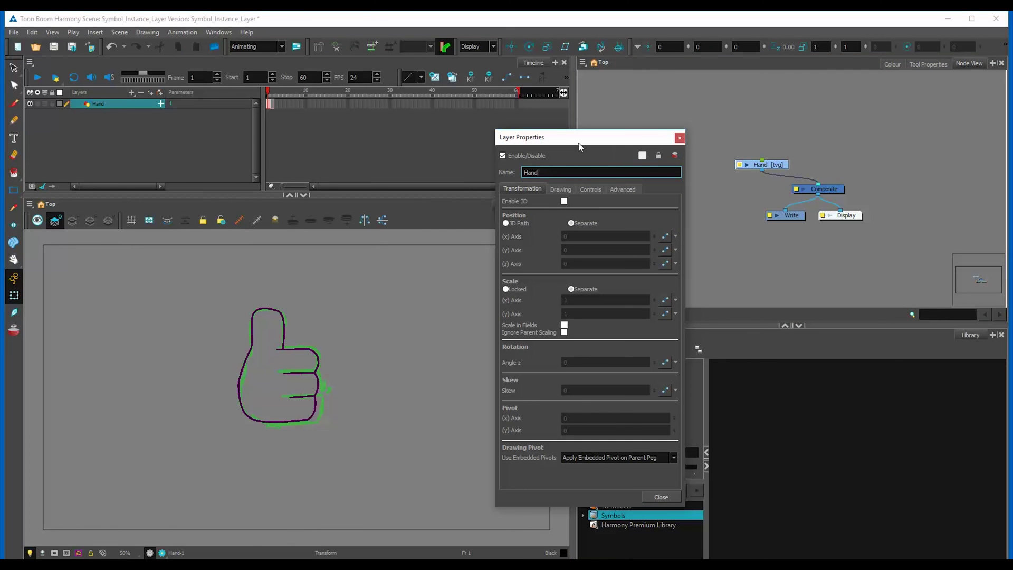
{"action": "left_click", "coordinate": [560, 189]}
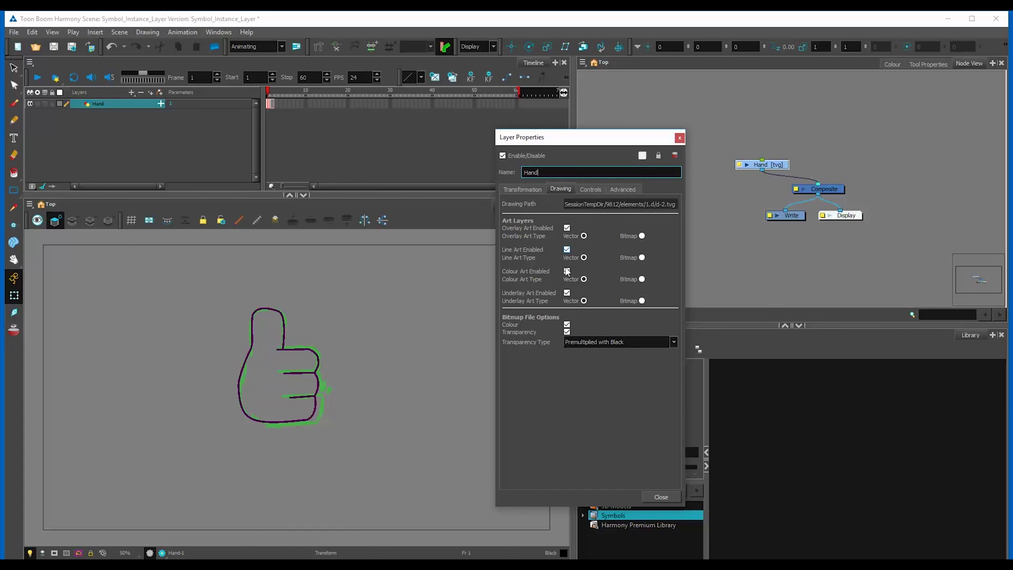
Try switching the Hand layer's Line Art off and on, disable its Overlay Art, and preview the frames.
{"action": "left_click", "coordinate": [567, 250]}
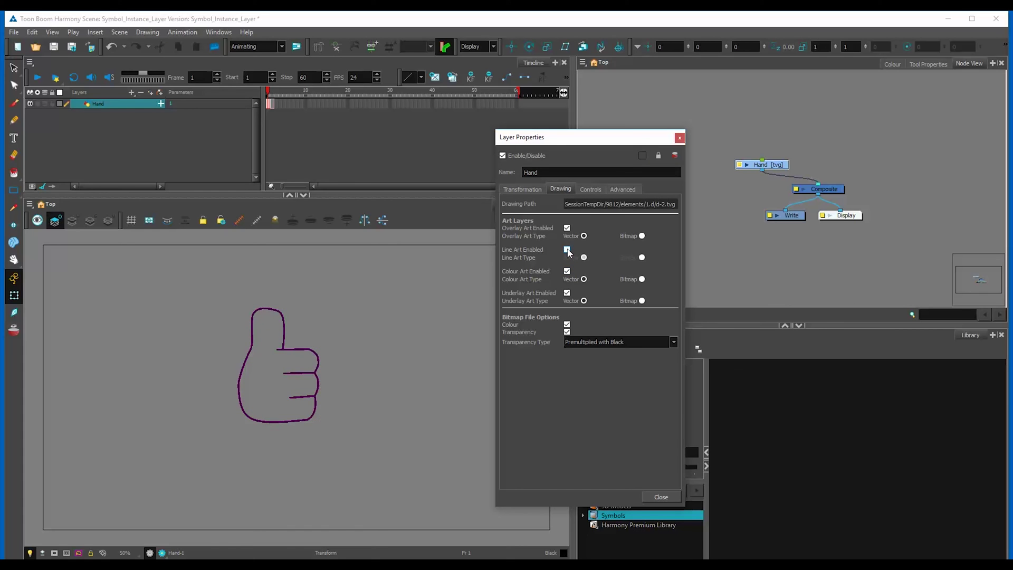
{"action": "left_click", "coordinate": [567, 250]}
{"action": "left_click", "coordinate": [567, 250]}
{"action": "left_click", "coordinate": [566, 250]}
{"action": "left_click", "coordinate": [567, 228]}
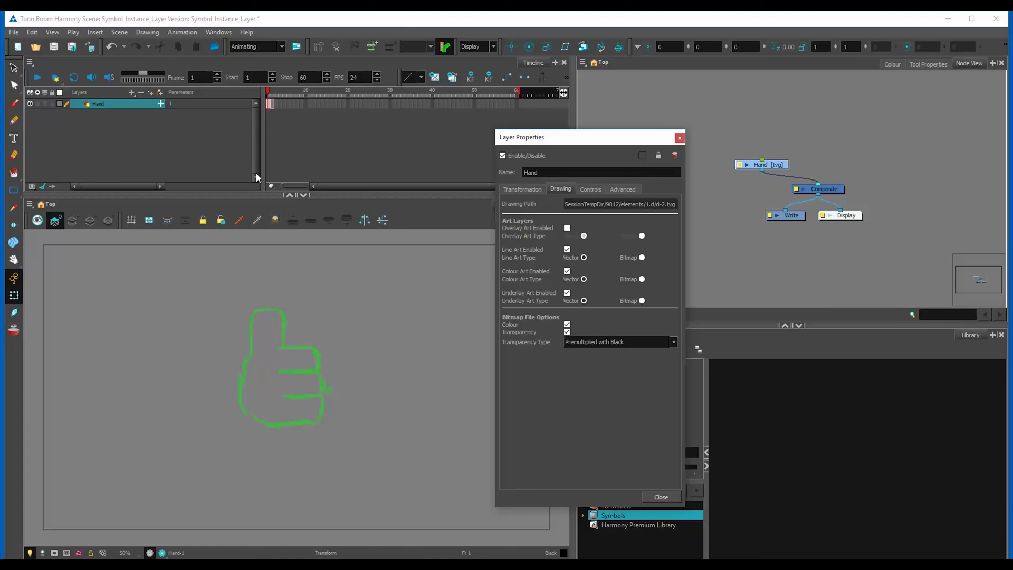
{"action": "left_click_drag", "start_coordinate": [270, 97], "coordinate": [265, 94]}
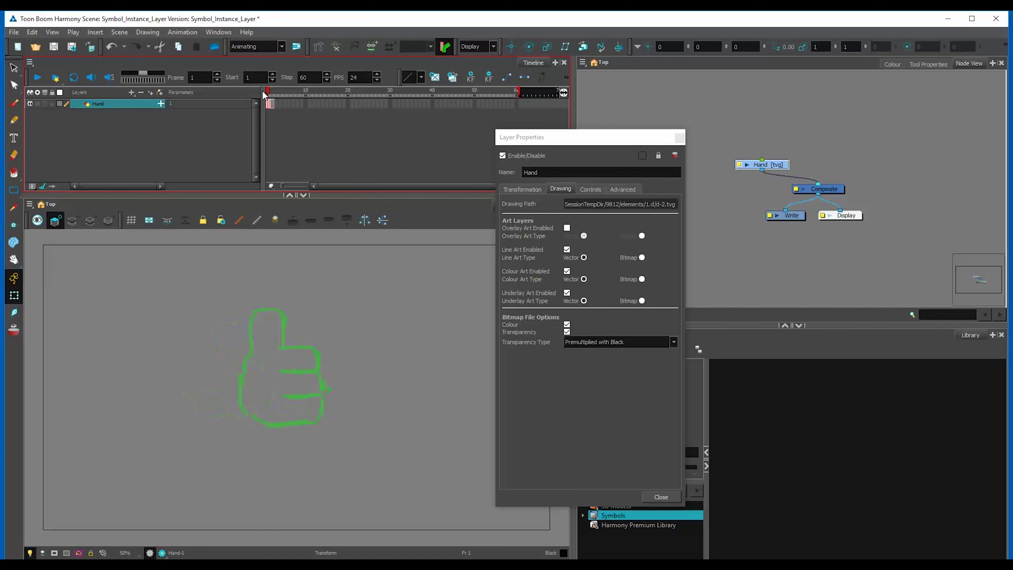
Disable Line Art and enable Overlay Art for the Hand layer, and check the outlines in the Camera view.
{"action": "left_click", "coordinate": [566, 249]}
{"action": "left_click", "coordinate": [567, 228]}
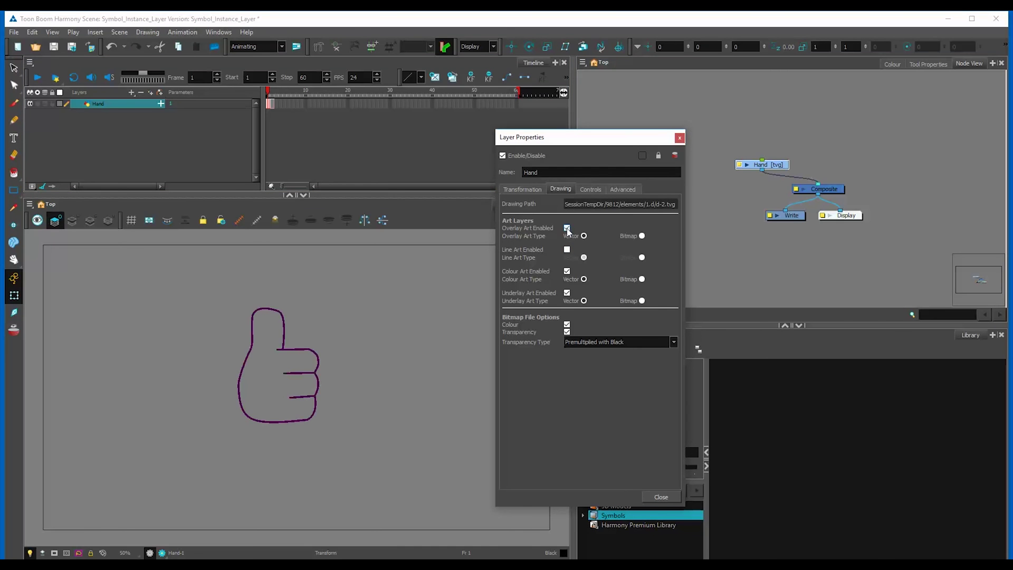
{"action": "left_click", "coordinate": [661, 496]}
{"action": "left_click_drag", "start_coordinate": [269, 94], "coordinate": [268, 94]}
{"action": "left_click", "coordinate": [406, 338]}
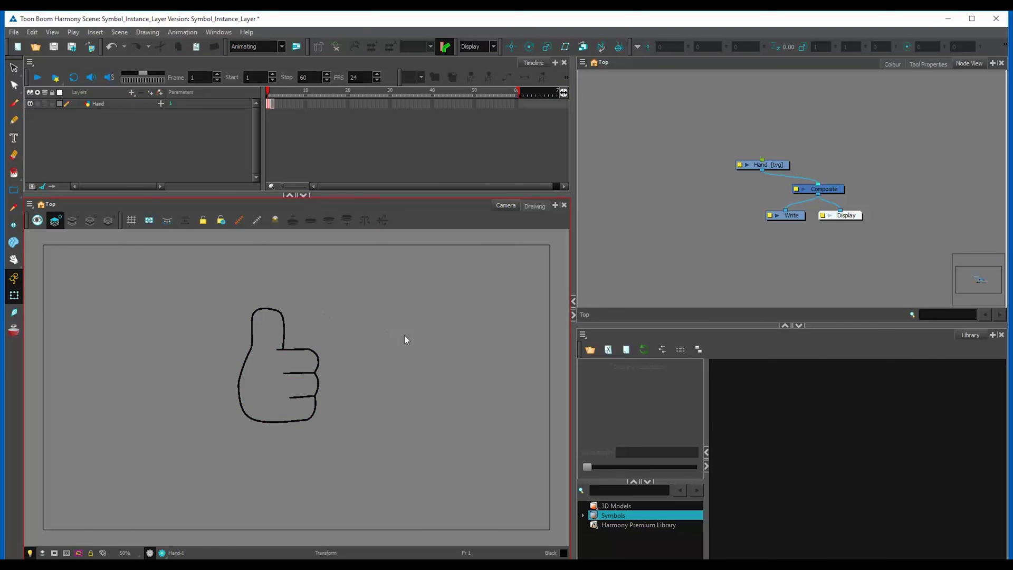
{"action": "left_click_drag", "start_coordinate": [268, 92], "coordinate": [269, 94]}
{"action": "left_click", "coordinate": [732, 125]}
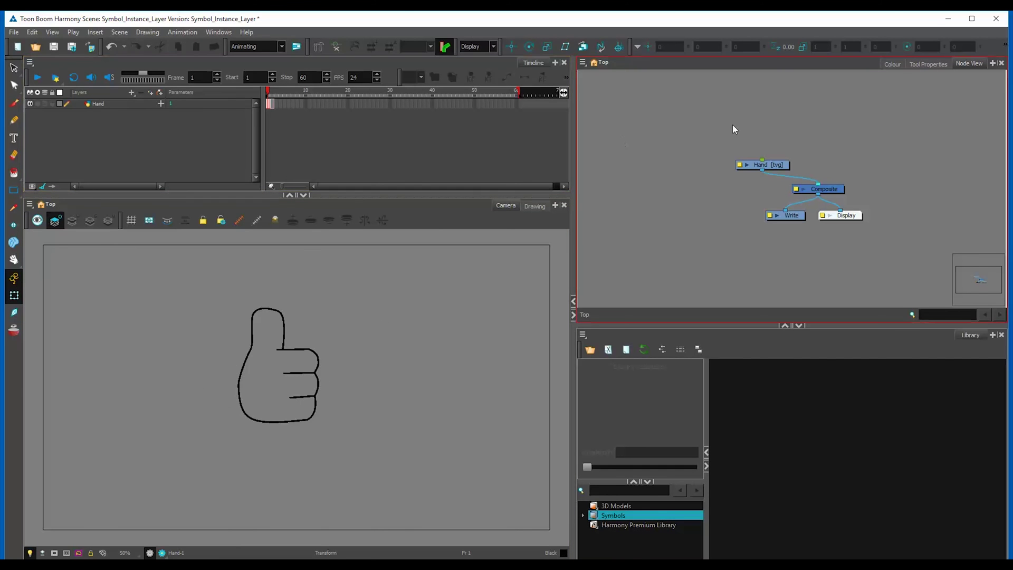
Add a colour to the Symbol_Instance_Layer palette and set it to blue with RGB 0, 151, 213.
{"action": "left_click", "coordinate": [892, 63]}
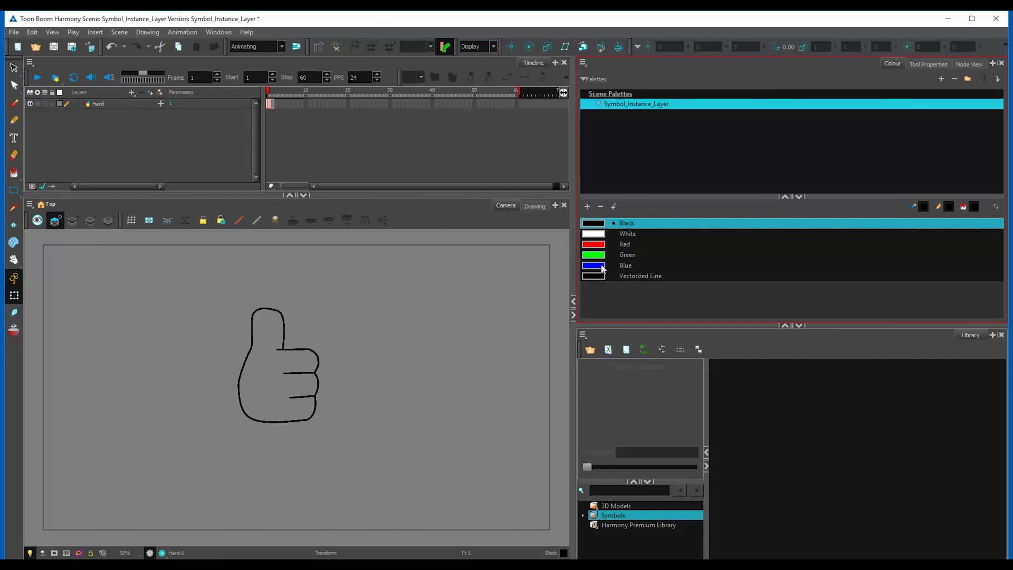
{"action": "left_click", "coordinate": [586, 206]}
{"action": "double_click", "coordinate": [593, 286]}
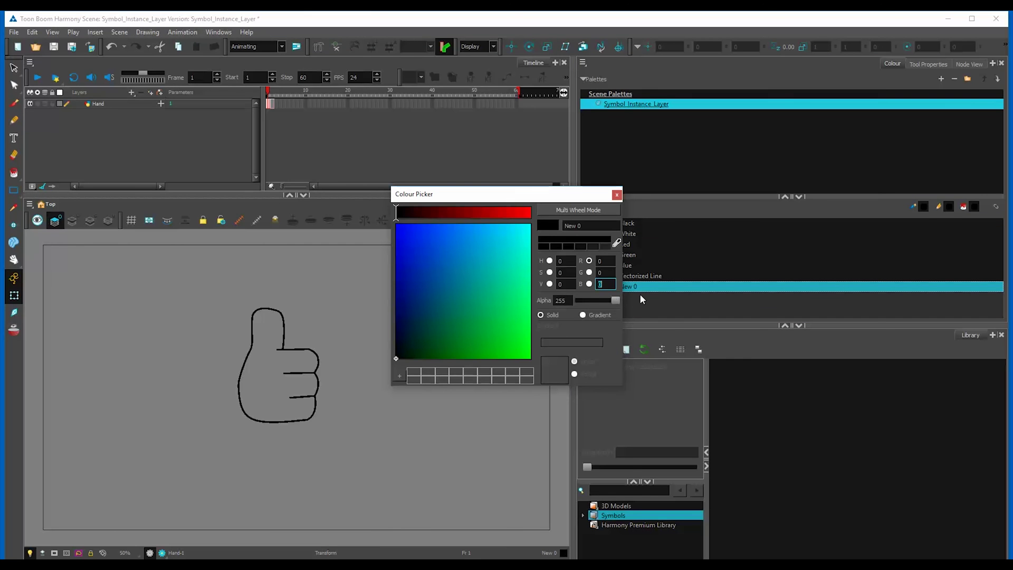
{"action": "left_click", "coordinate": [501, 320]}
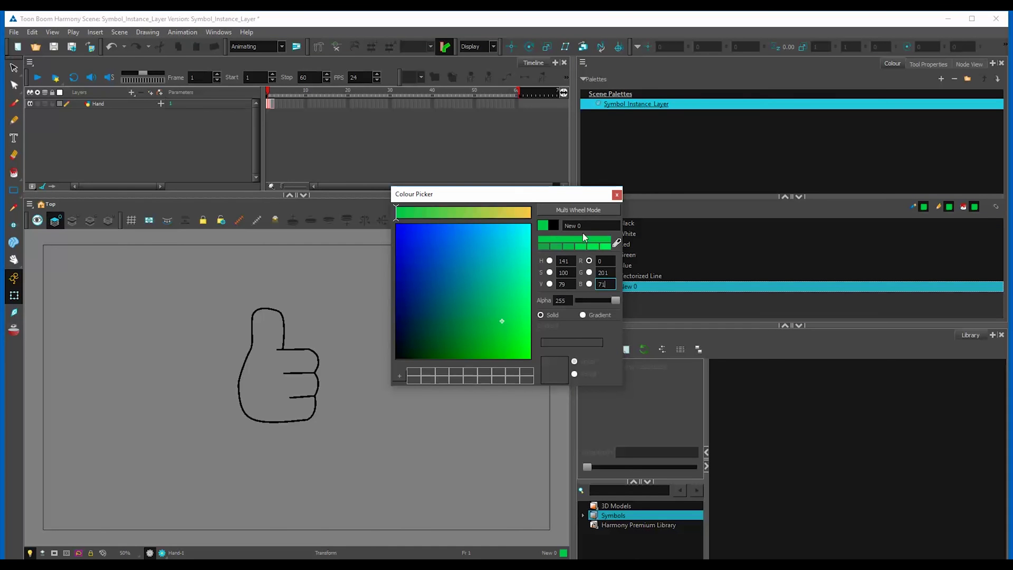
{"action": "left_click", "coordinate": [476, 246]}
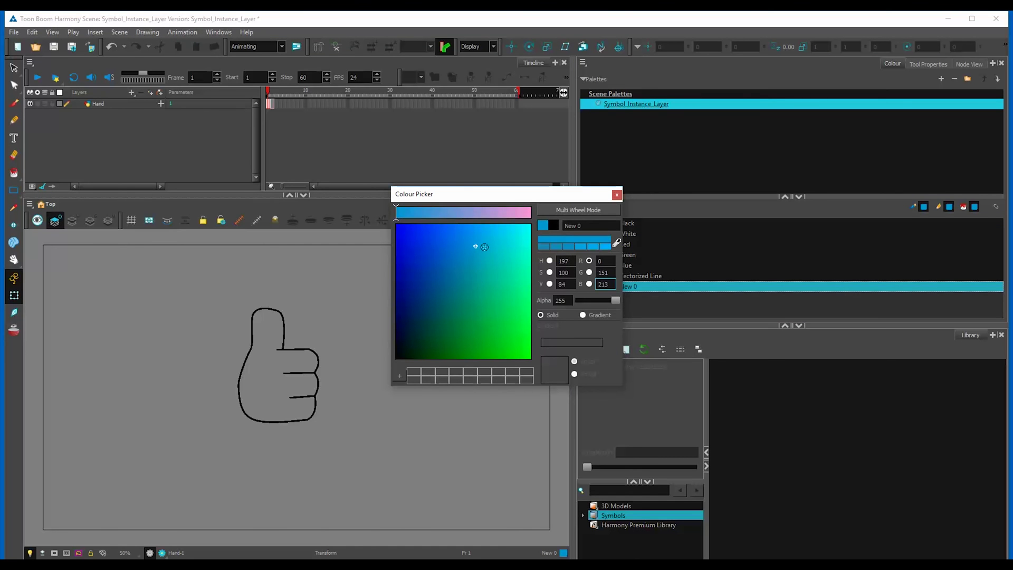
{"action": "left_click", "coordinate": [616, 196]}
Fill the thumbs-up drawing on frame 1 and the open hand on frame 2 with the new blue.
{"action": "left_click", "coordinate": [14, 173]}
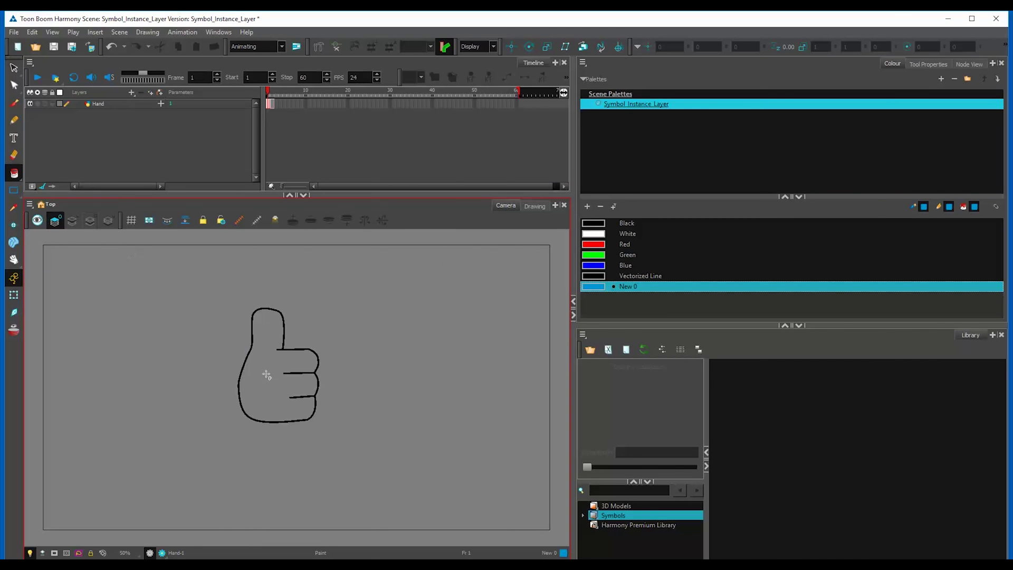
{"action": "left_click", "coordinate": [267, 375]}
{"action": "left_click", "coordinate": [534, 206]}
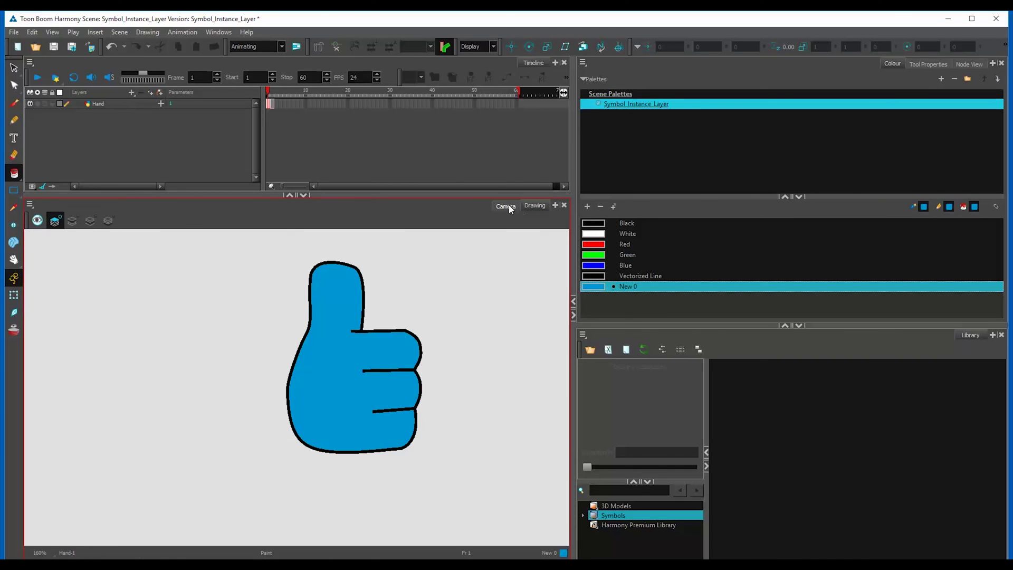
{"action": "left_click", "coordinate": [508, 205]}
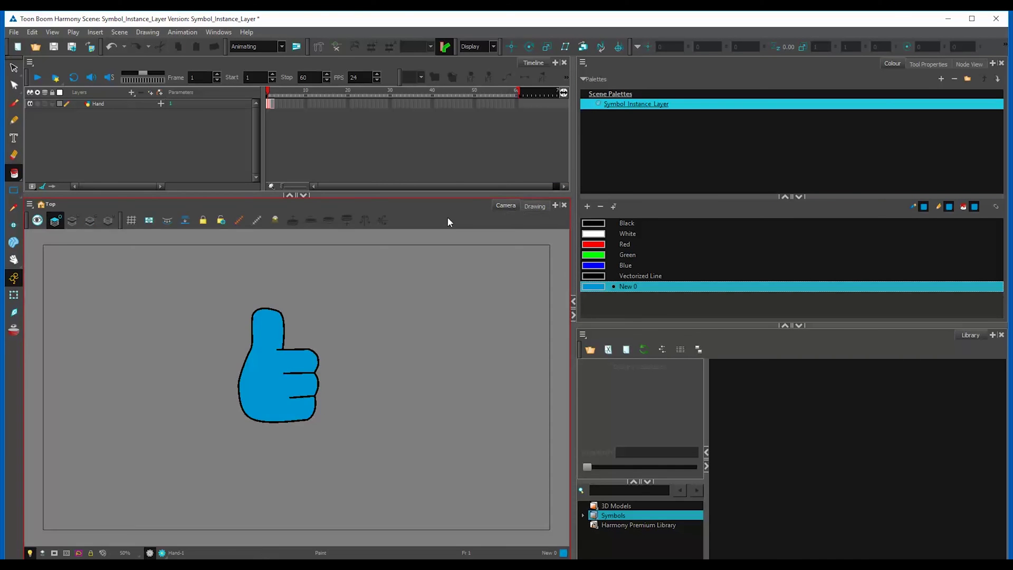
{"action": "left_click", "coordinate": [272, 93]}
{"action": "left_click", "coordinate": [257, 385]}
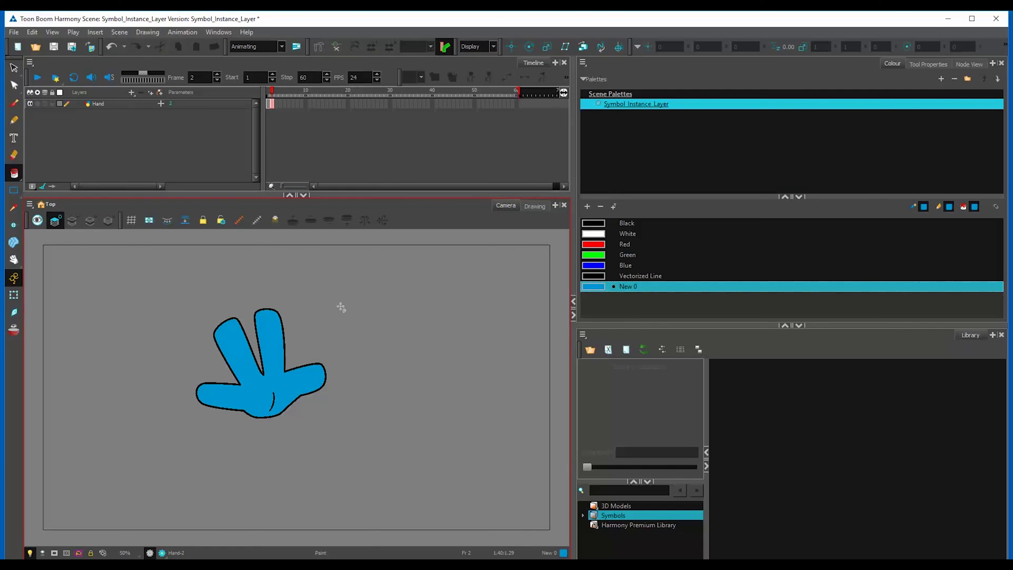
Rename the new blue swatch Hand Fill and the Black swatch Hand Line.
{"action": "left_click", "coordinate": [14, 67]}
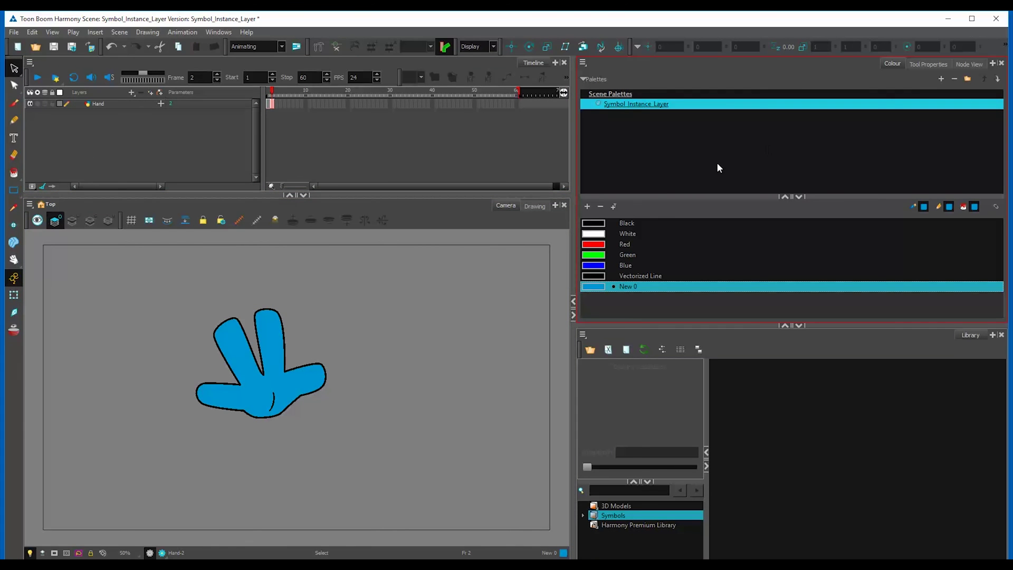
{"action": "double_click", "coordinate": [638, 284]}
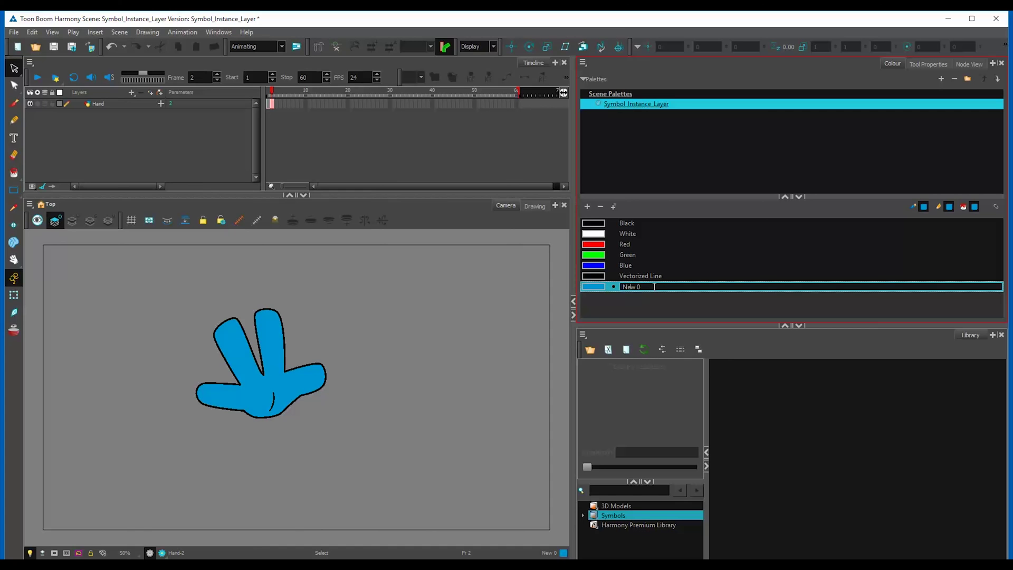
{"action": "type", "text": "Hand Fill"}
{"action": "key", "text": "Tab"}
{"action": "type", "text": "H"}
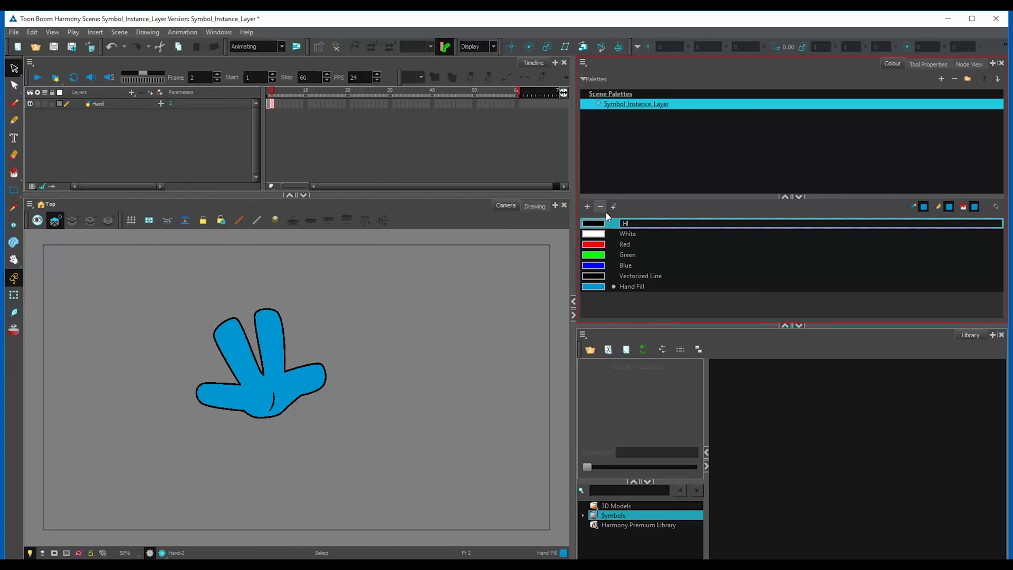
{"action": "type", "text": "and Line"}
{"action": "key", "text": "Return"}
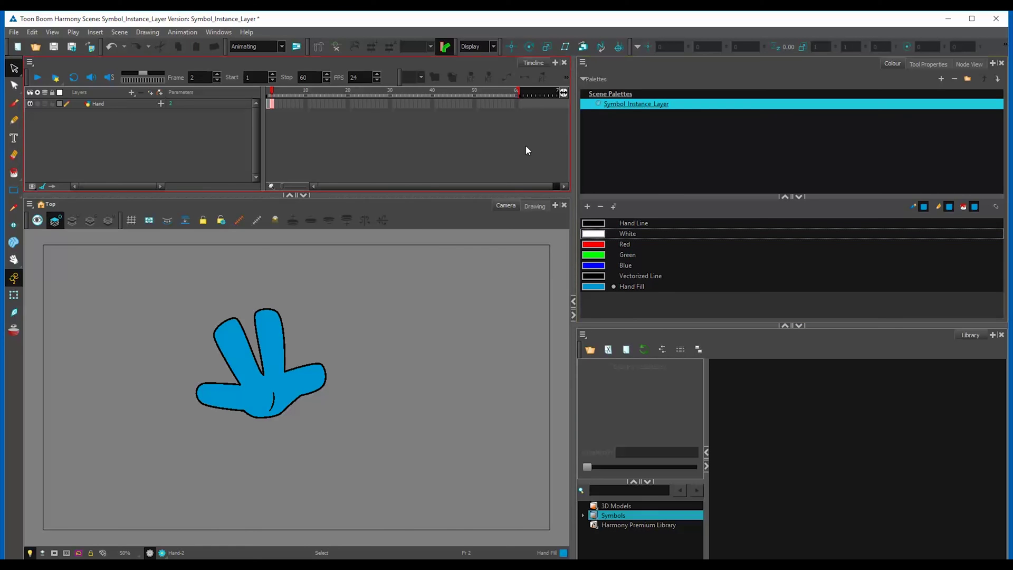
Add a parent peg to the Hand drawing node and place it just above that node.
{"action": "left_click", "coordinate": [969, 63]}
{"action": "left_click", "coordinate": [785, 166]}
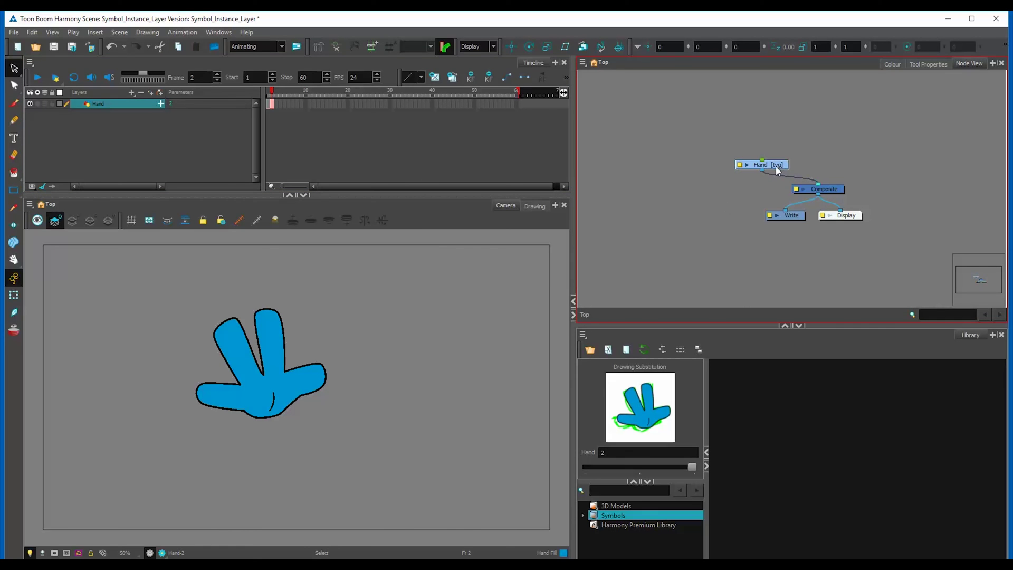
{"action": "key", "text": "ctrl+p"}
{"action": "left_click_drag", "start_coordinate": [768, 116], "coordinate": [773, 140]}
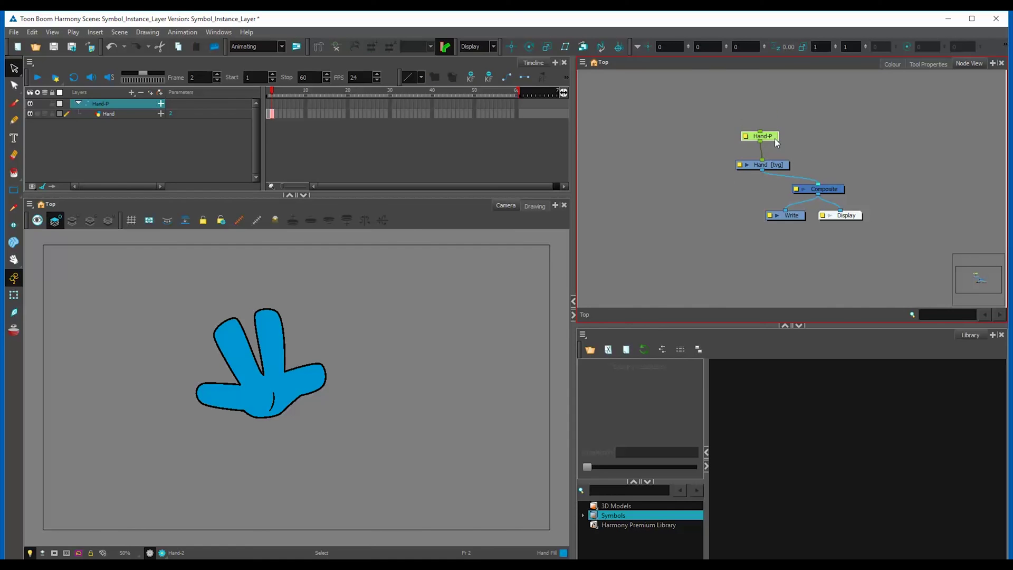
Move the Hand-P peg's pivot to the base of the open hand's palm and check it against frame 1.
{"action": "left_click", "coordinate": [14, 297]}
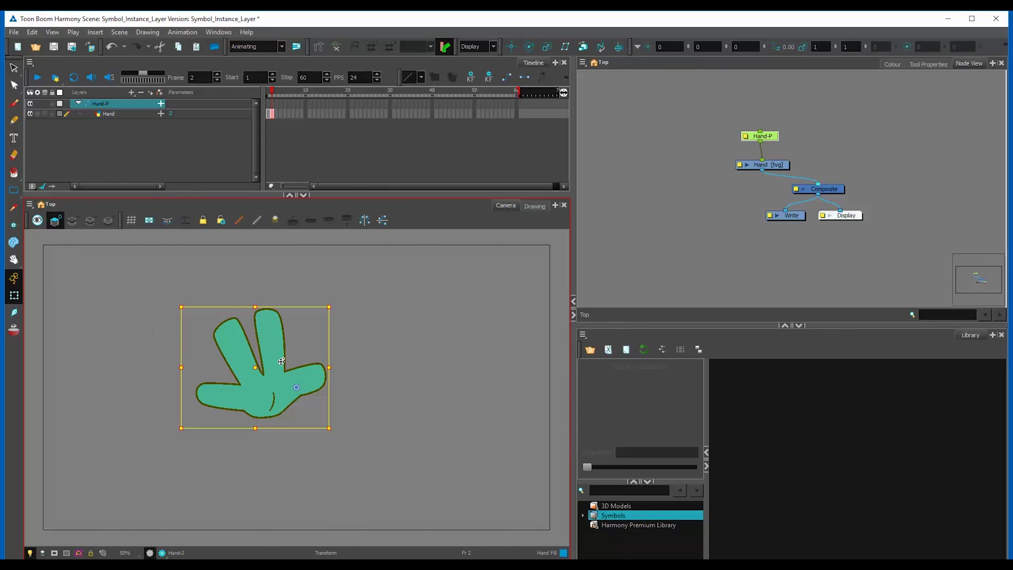
{"action": "left_click", "coordinate": [511, 47]}
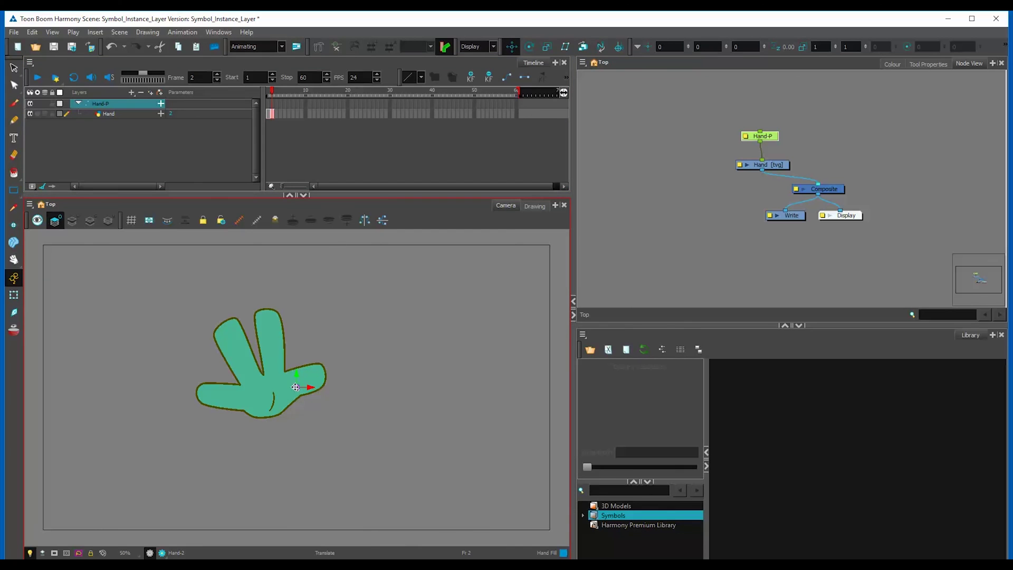
{"action": "left_click", "coordinate": [21, 294]}
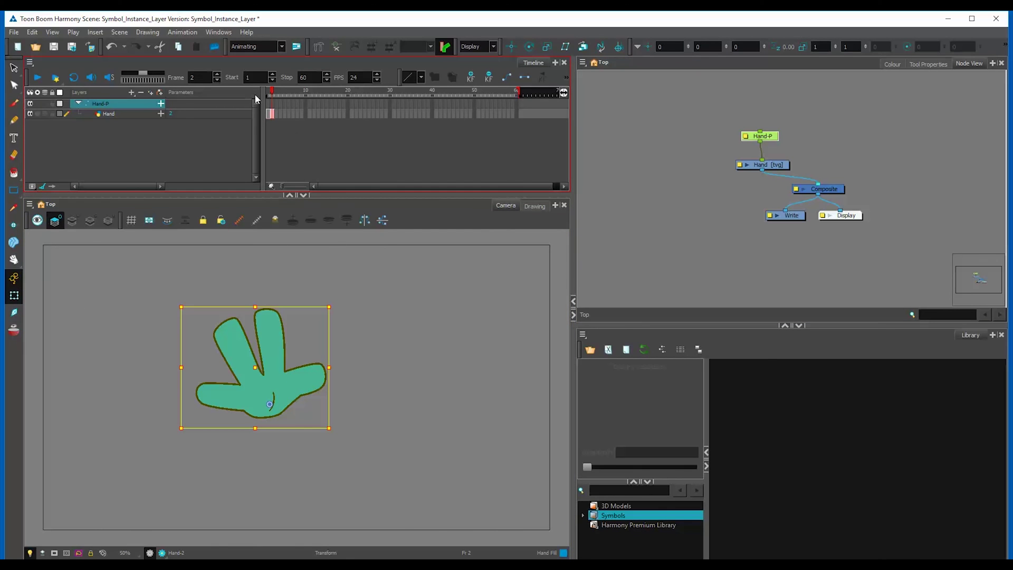
{"action": "left_click_drag", "start_coordinate": [274, 93], "coordinate": [267, 93]}
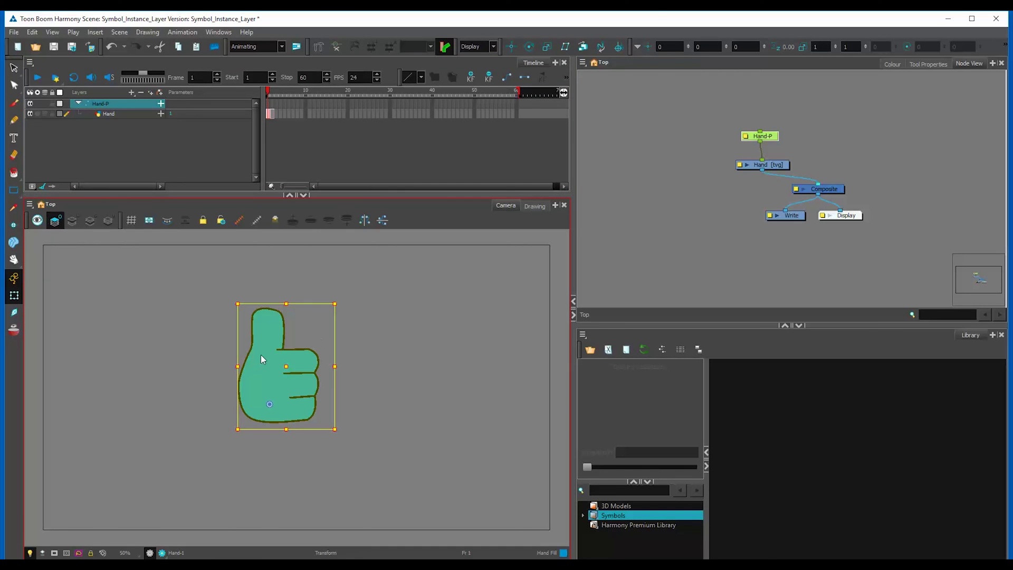
{"action": "left_click", "coordinate": [154, 290]}
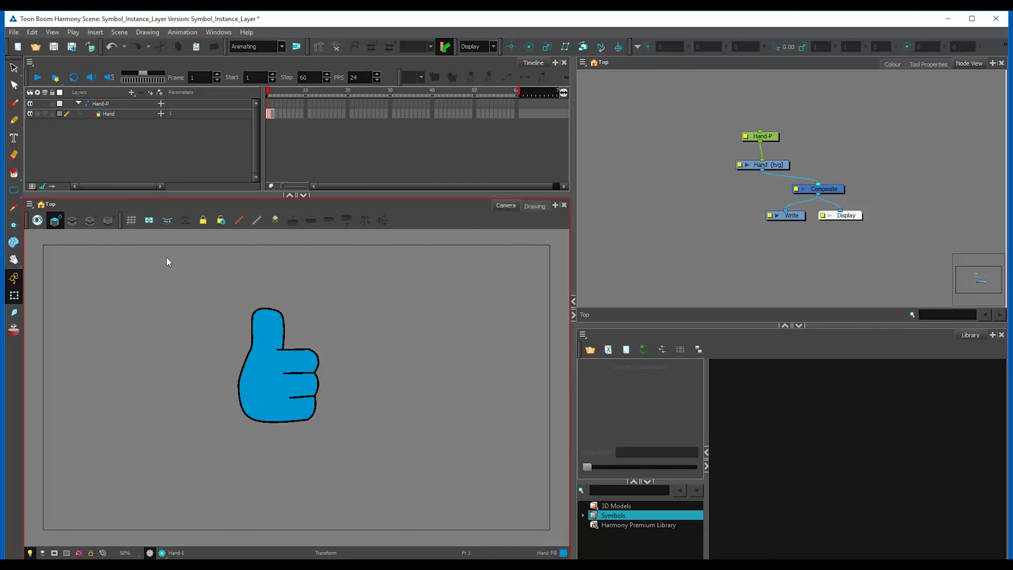
Try moving the thumbs-up artwork in the Drawing view, check it against the underlay sketch, and undo the move.
{"action": "left_click", "coordinate": [14, 68]}
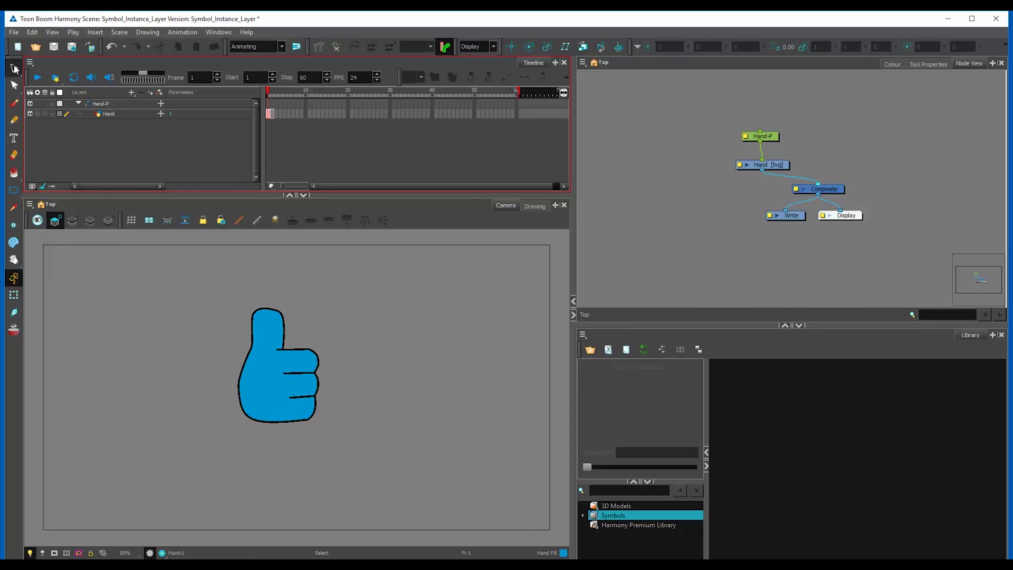
{"action": "mouse_move", "coordinate": [357, 319]}
{"action": "left_mouse_down"}
{"action": "mouse_move", "coordinate": [398, 446]}
{"action": "mouse_move", "coordinate": [345, 364]}
{"action": "left_mouse_up"}
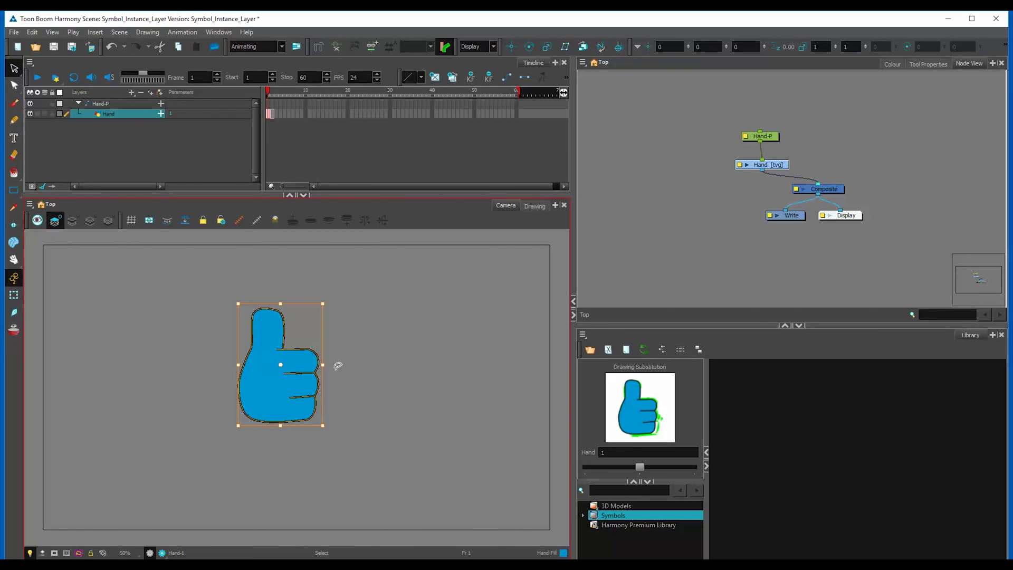
{"action": "left_click", "coordinate": [532, 206]}
{"action": "mouse_move", "coordinate": [470, 321]}
{"action": "left_mouse_down"}
{"action": "mouse_move", "coordinate": [398, 346]}
{"action": "mouse_move", "coordinate": [366, 278]}
{"action": "mouse_move", "coordinate": [372, 487]}
{"action": "left_mouse_up"}
{"action": "key", "text": "1"}
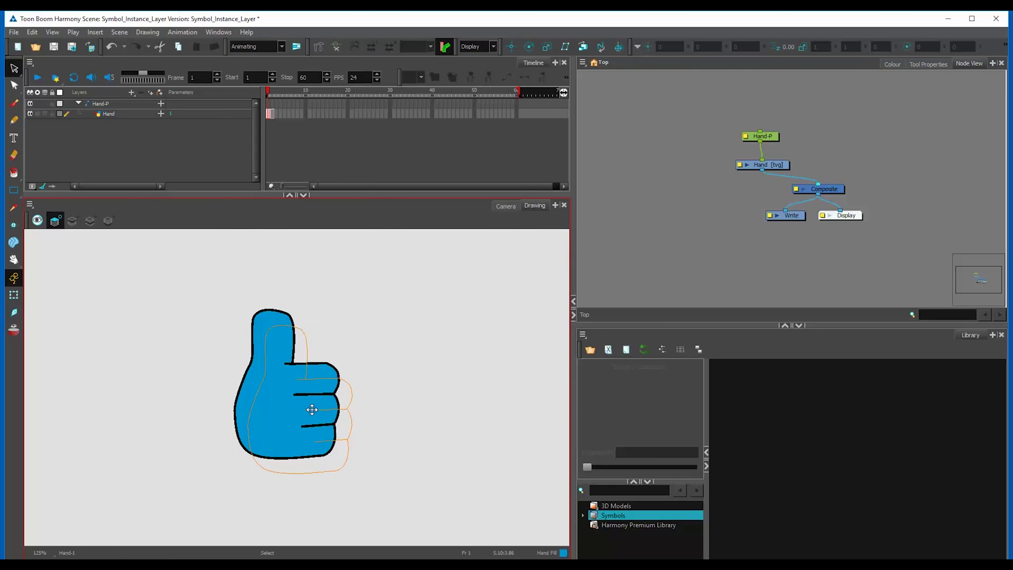
{"action": "left_click", "coordinate": [74, 221]}
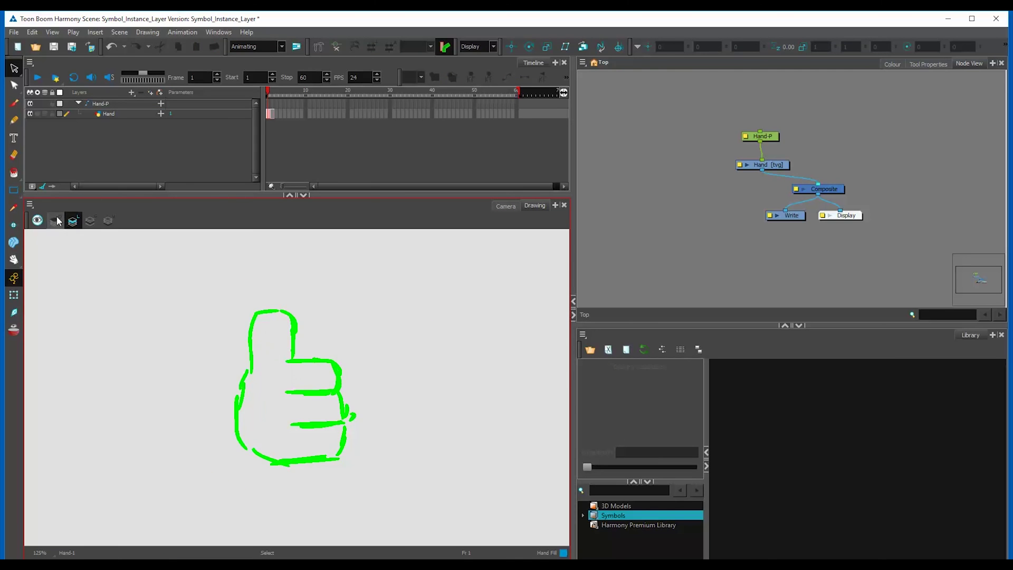
{"action": "left_click", "coordinate": [55, 220]}
{"action": "key", "text": "ctrl+z"}
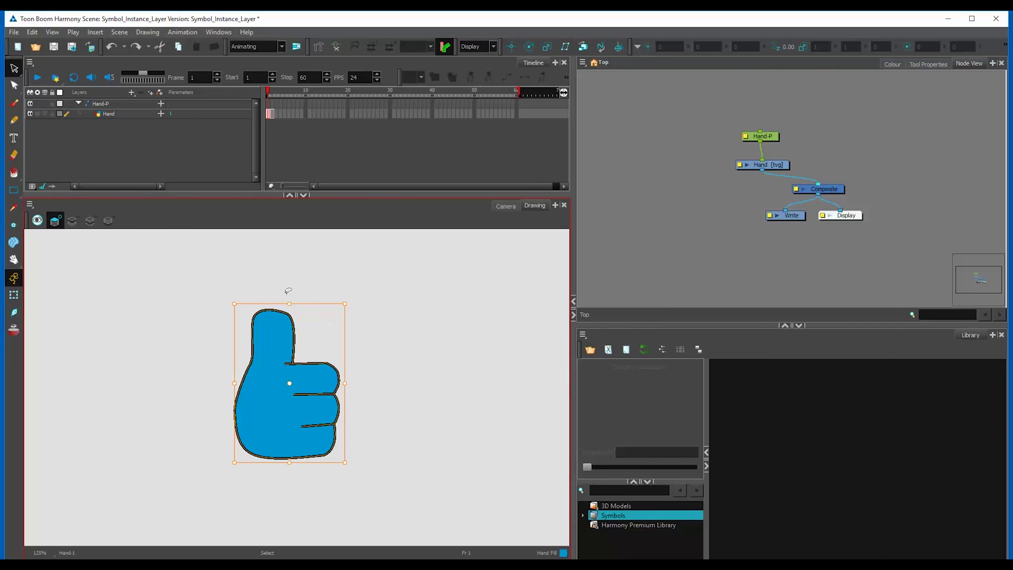
Set the Select tool to apply to all art layers and test-move the thumbs-up in the Drawing view, undoing the move.
{"action": "left_click", "coordinate": [944, 65]}
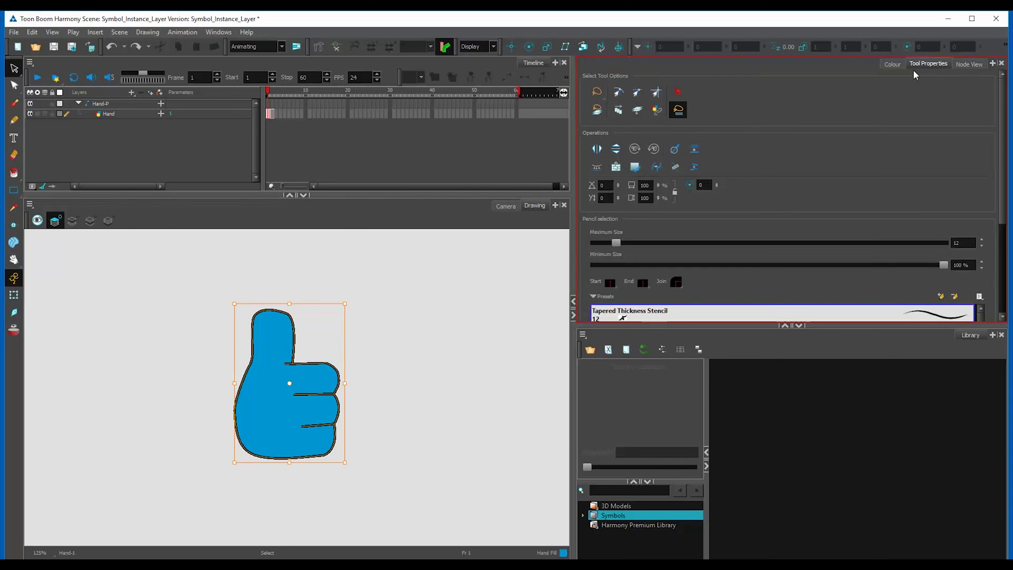
{"action": "left_click", "coordinate": [638, 112]}
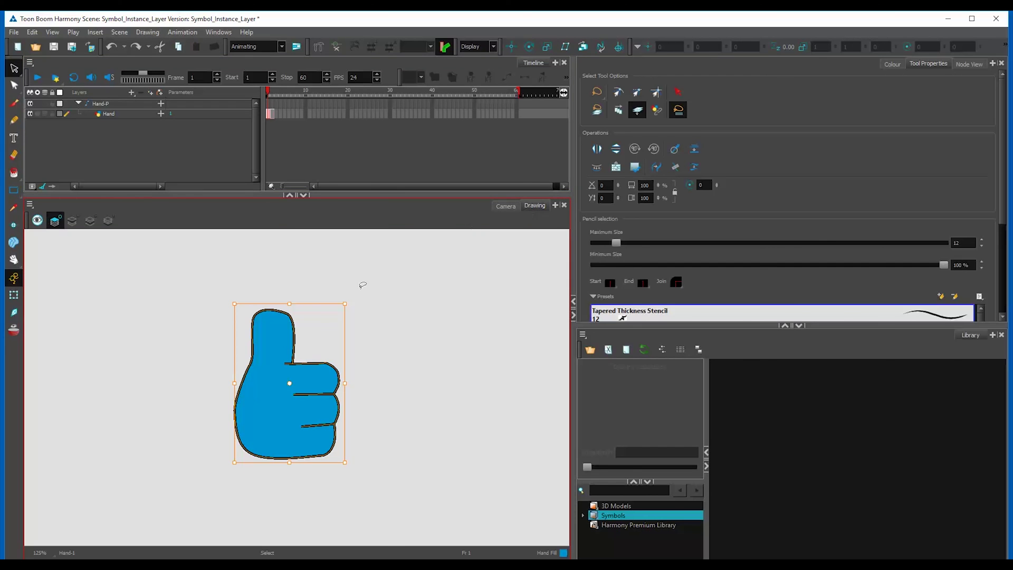
{"action": "mouse_move", "coordinate": [434, 322]}
{"action": "left_mouse_down"}
{"action": "mouse_move", "coordinate": [355, 261]}
{"action": "mouse_move", "coordinate": [431, 336]}
{"action": "mouse_move", "coordinate": [416, 340]}
{"action": "left_mouse_up"}
{"action": "left_click_drag", "start_coordinate": [285, 393], "coordinate": [293, 409]}
{"action": "left_click", "coordinate": [75, 221]}
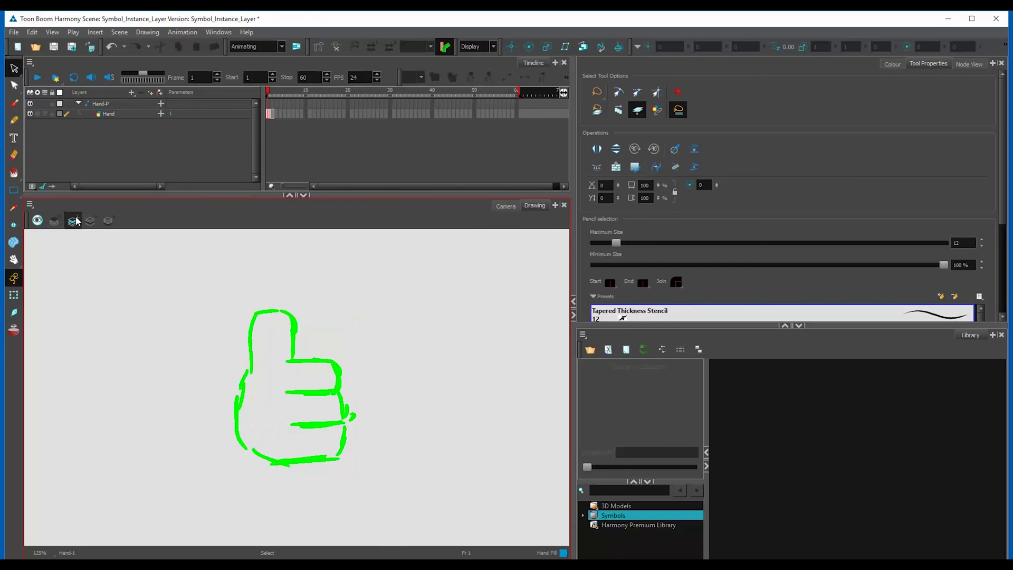
{"action": "left_click", "coordinate": [56, 221]}
{"action": "key", "text": "ctrl+z"}
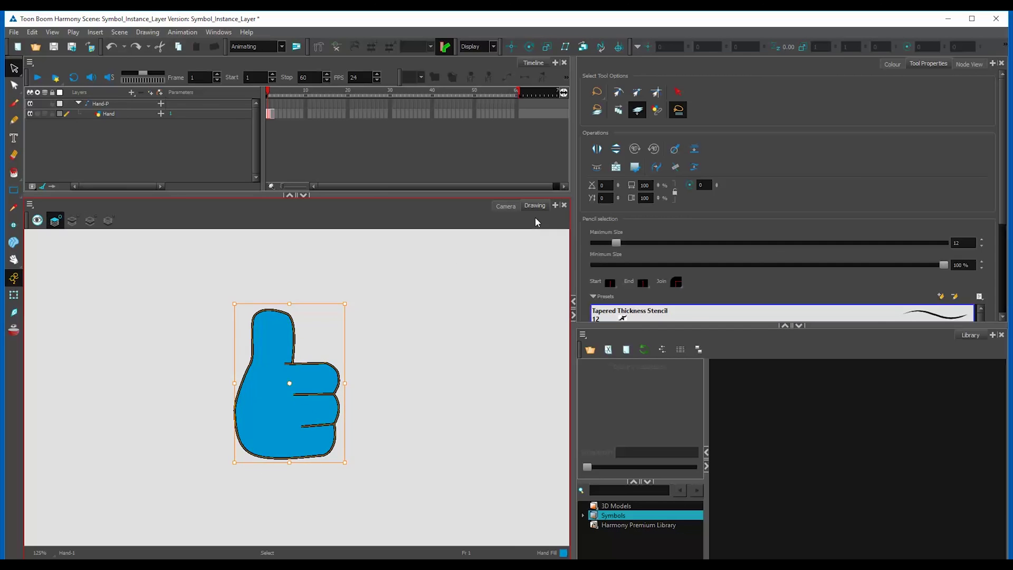
Shift the thumbs-up artwork on frame 1, including its underlay sketch, slightly down and to the right in the Camera view.
{"action": "left_click", "coordinate": [504, 206]}
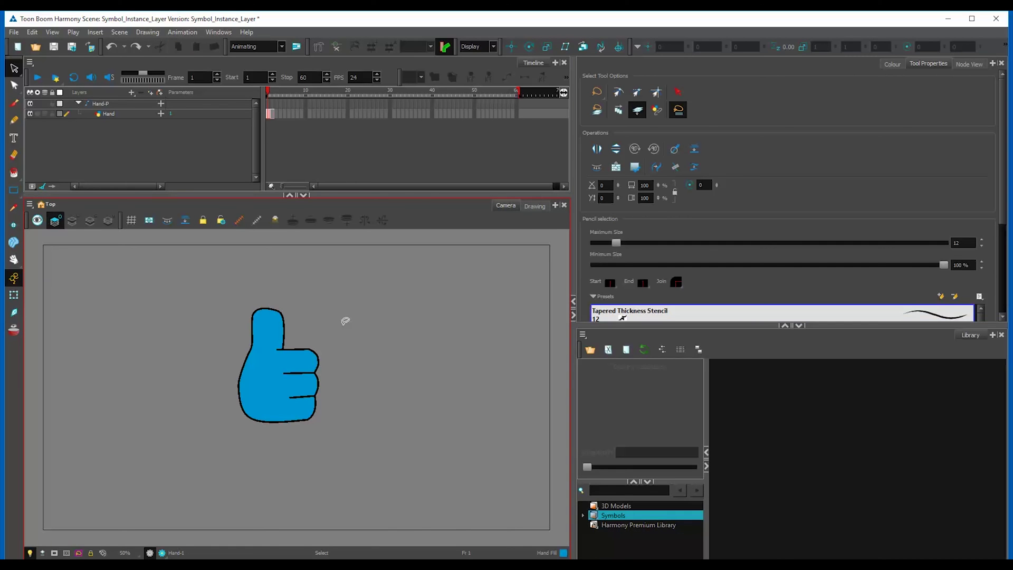
{"action": "left_click", "coordinate": [386, 318]}
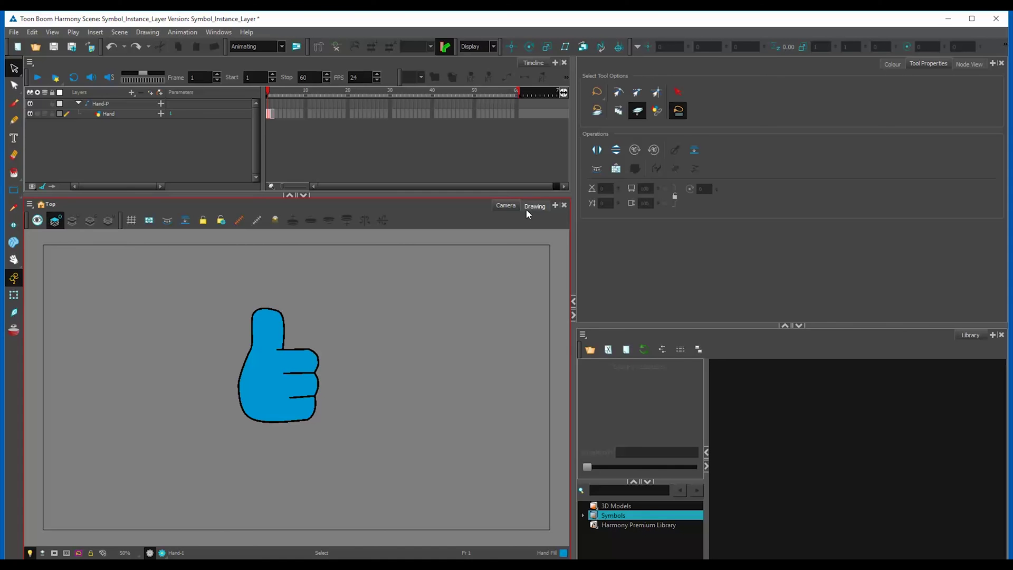
{"action": "mouse_move", "coordinate": [349, 309]}
{"action": "left_mouse_down"}
{"action": "mouse_move", "coordinate": [278, 278]}
{"action": "mouse_move", "coordinate": [296, 384]}
{"action": "left_mouse_up"}
{"action": "key", "text": "ctrl+z"}
{"action": "mouse_move", "coordinate": [410, 298]}
{"action": "left_mouse_down"}
{"action": "mouse_move", "coordinate": [148, 415]}
{"action": "mouse_move", "coordinate": [398, 373]}
{"action": "left_mouse_up"}
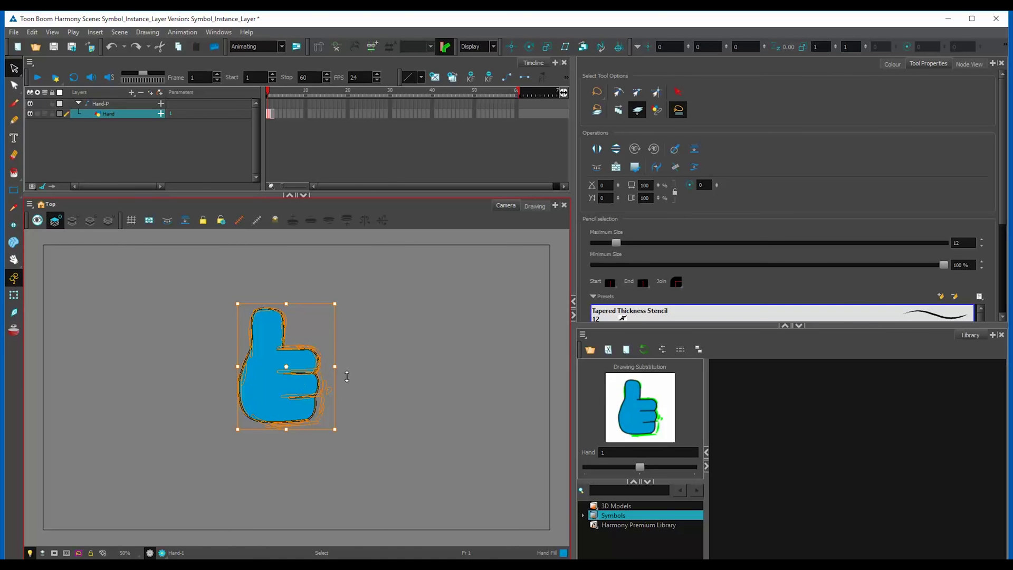
{"action": "left_click", "coordinate": [312, 294]}
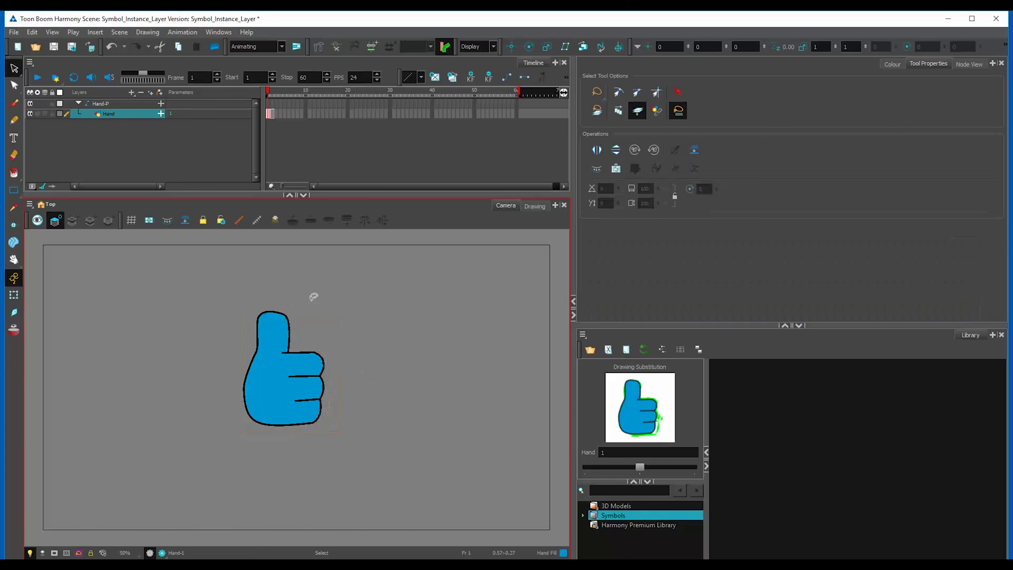
{"action": "left_click", "coordinate": [271, 87]}
{"action": "left_click", "coordinate": [268, 89]}
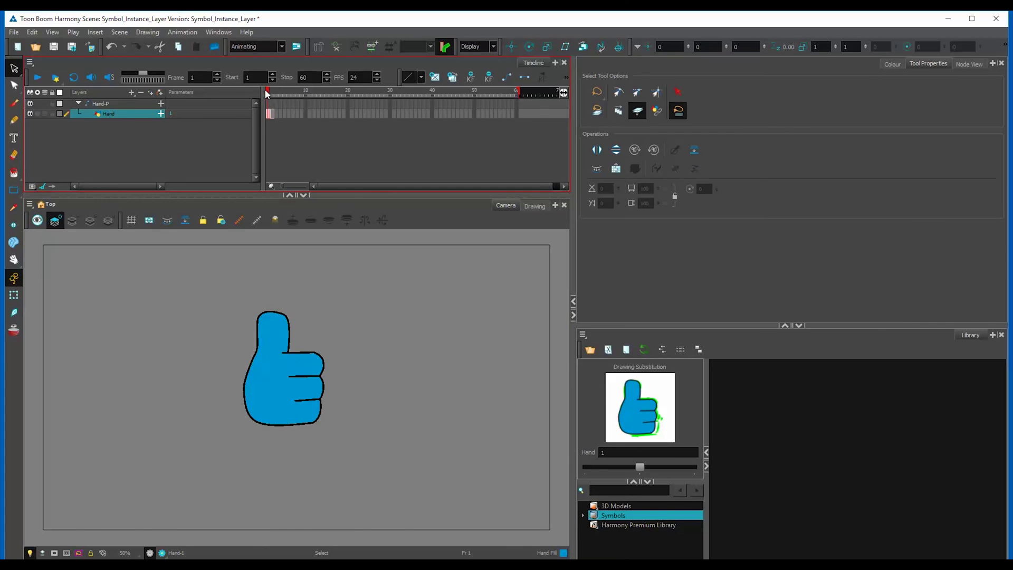
Inspect the thumbs-up's pivot with the Transform tool and shift the artwork further down and right with the Select tool.
{"action": "left_click", "coordinate": [13, 295]}
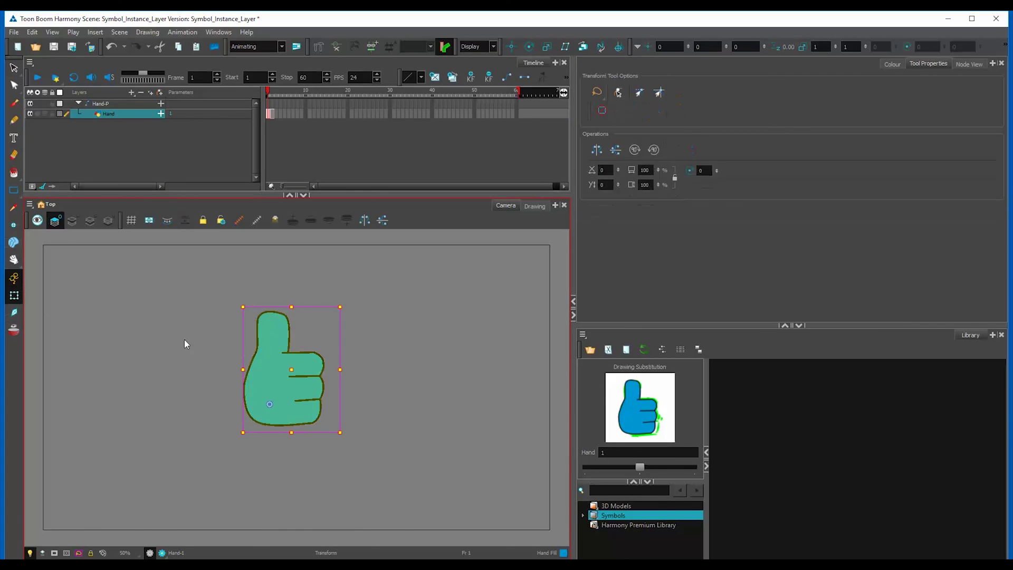
{"action": "left_click", "coordinate": [384, 374]}
{"action": "left_click", "coordinate": [280, 395]}
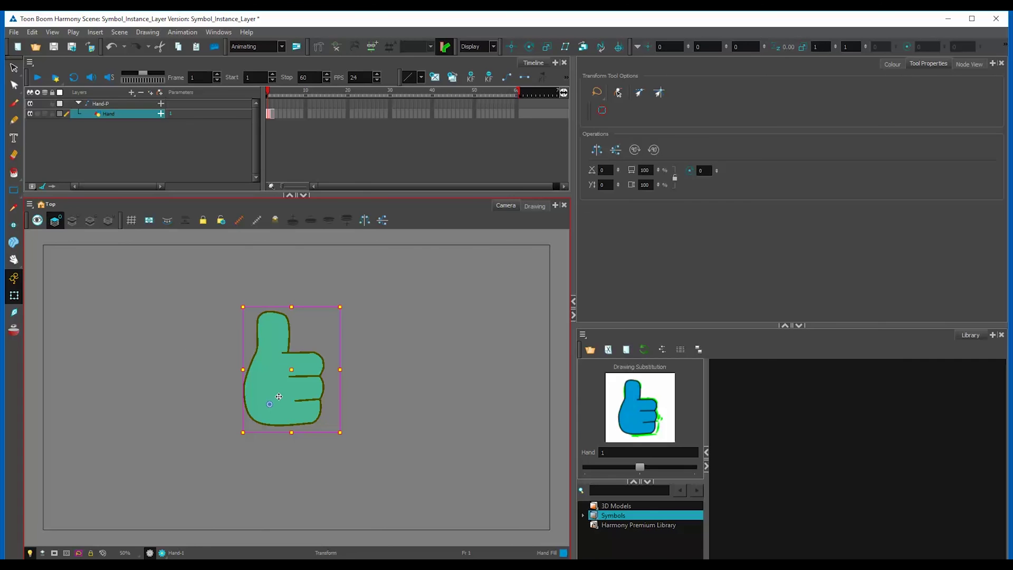
{"action": "left_click", "coordinate": [13, 68]}
{"action": "mouse_move", "coordinate": [470, 389]}
{"action": "left_mouse_down"}
{"action": "mouse_move", "coordinate": [192, 282]}
{"action": "mouse_move", "coordinate": [355, 346]}
{"action": "left_mouse_up"}
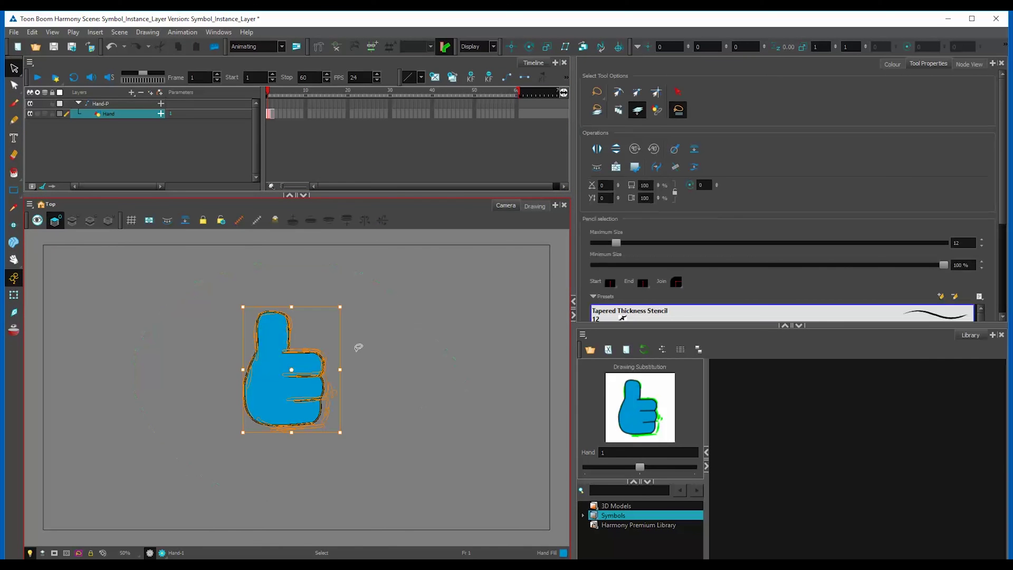
{"action": "mouse_move", "coordinate": [307, 378]}
{"action": "left_mouse_down"}
{"action": "mouse_move", "coordinate": [298, 385]}
{"action": "mouse_move", "coordinate": [307, 393]}
{"action": "left_mouse_up"}
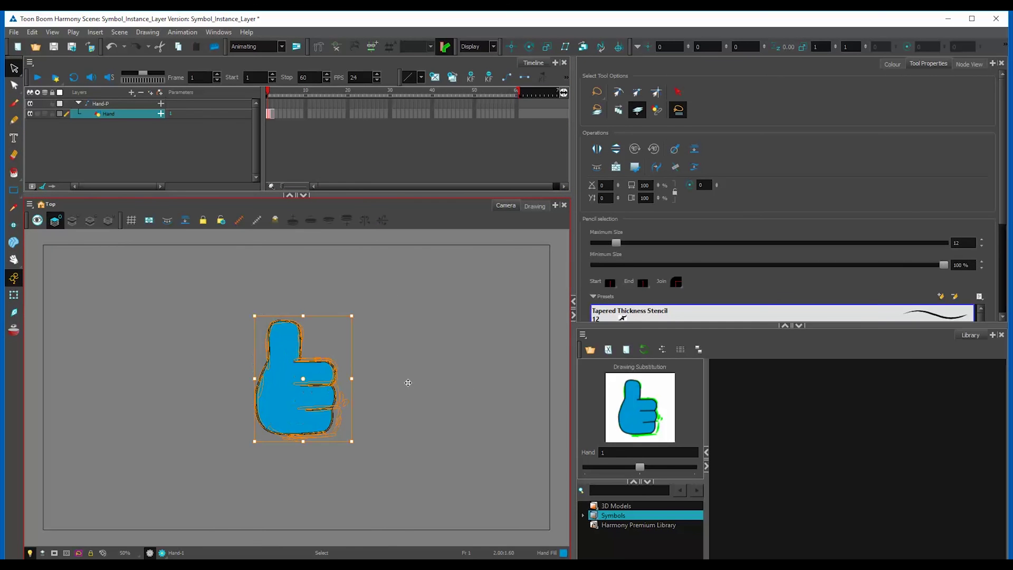
{"action": "left_click", "coordinate": [423, 375]}
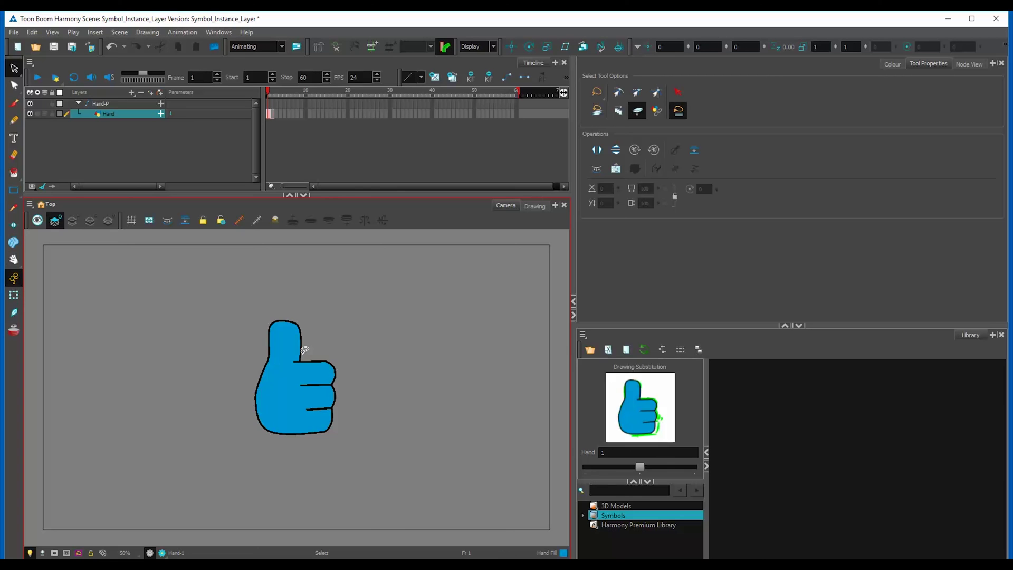
Compare the Transform and Select tools' selections of the thumbs-up against the Hand drawing node.
{"action": "left_click", "coordinate": [15, 294]}
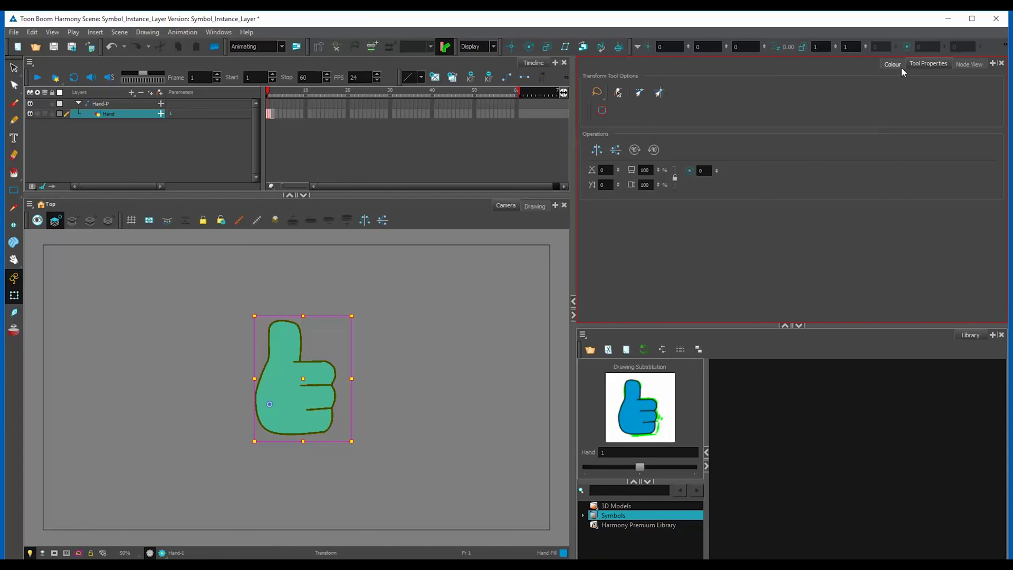
{"action": "left_click", "coordinate": [969, 64]}
{"action": "key", "text": "alt+s"}
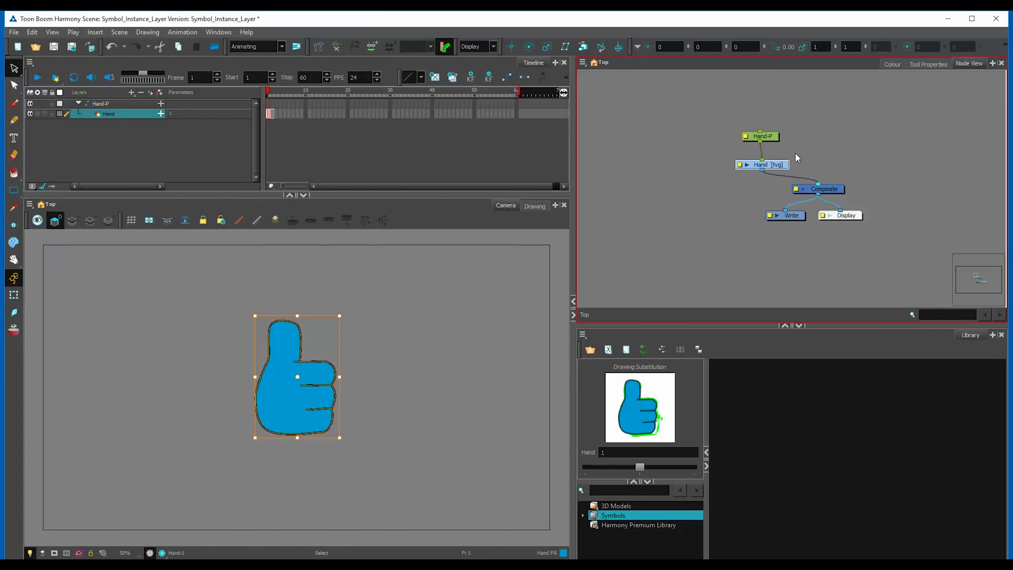
{"action": "left_click", "coordinate": [795, 154]}
{"action": "left_click", "coordinate": [778, 164]}
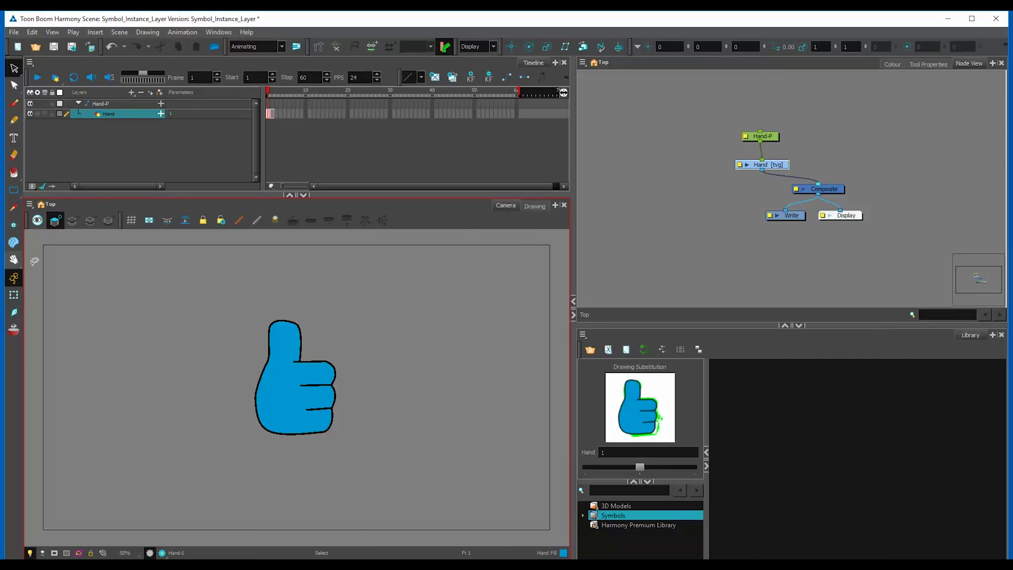
Examine with the Transform tool how selecting the Hand drawing differs from selecting its Hand-P peg.
{"action": "left_click", "coordinate": [14, 295]}
{"action": "left_click", "coordinate": [803, 158]}
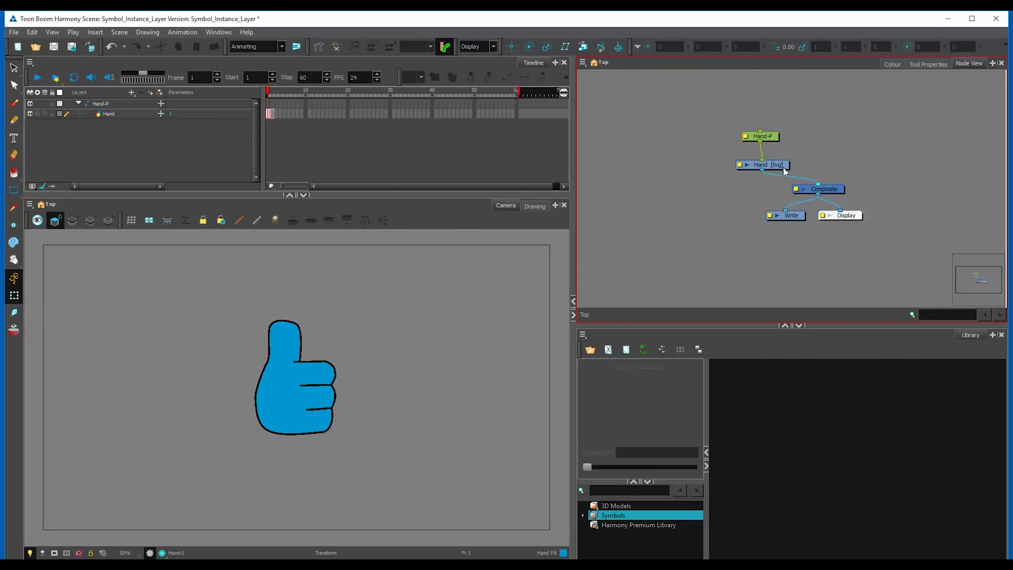
{"action": "left_click", "coordinate": [782, 166]}
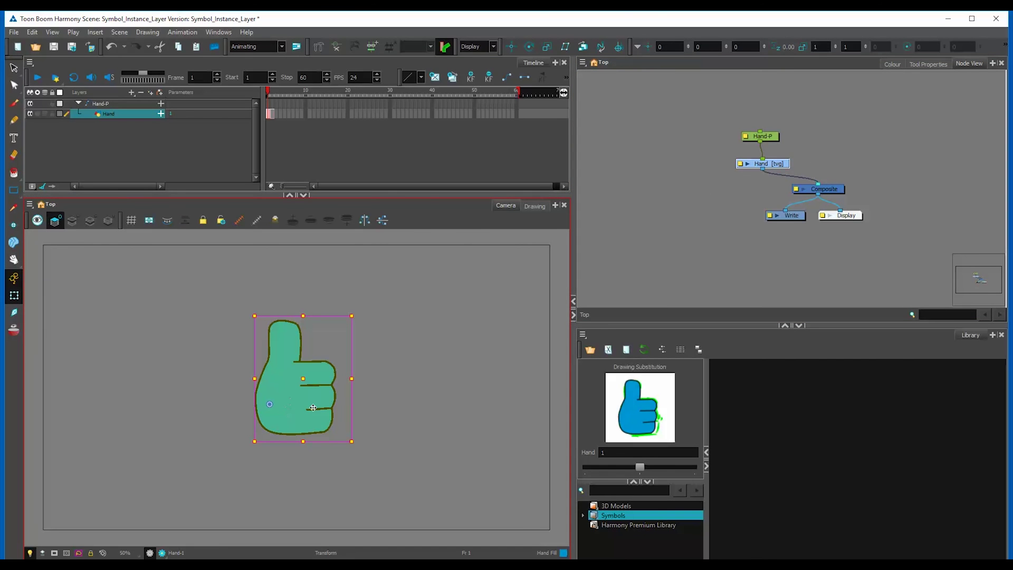
{"action": "left_click", "coordinate": [773, 136]}
{"action": "left_click", "coordinate": [388, 322]}
{"action": "left_click", "coordinate": [318, 369]}
{"action": "left_click", "coordinate": [700, 199]}
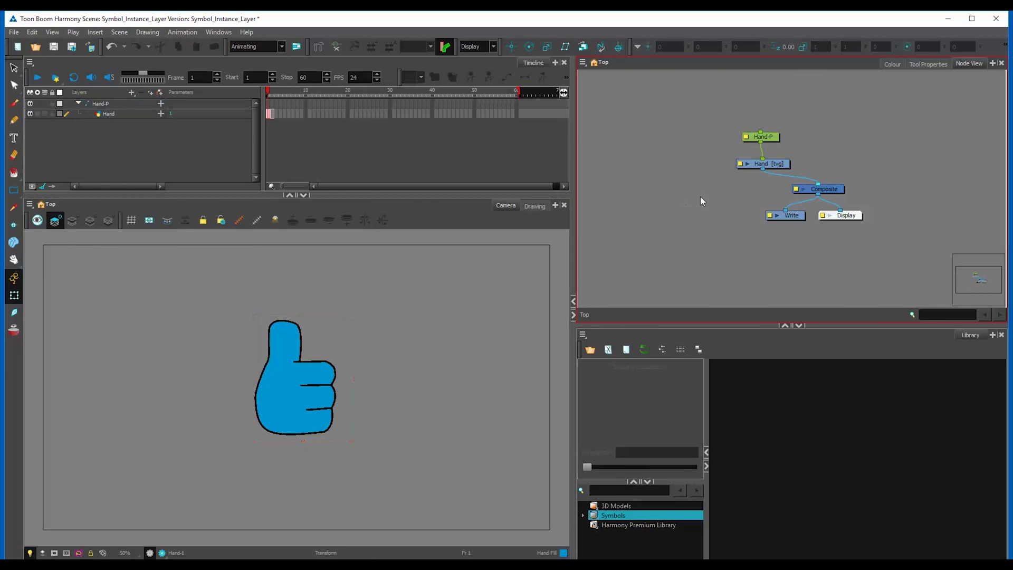
{"action": "left_click", "coordinate": [307, 386]}
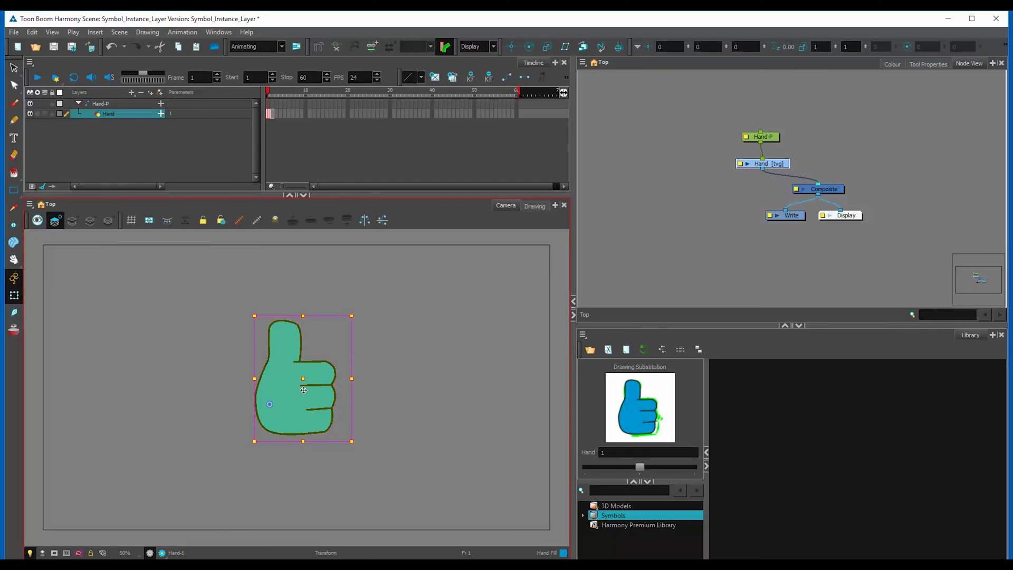
Rotate the Hand-P peg counter-clockwise on frame 1 and clockwise on frame 2, and compare the two poses.
{"action": "key", "text": "b"}
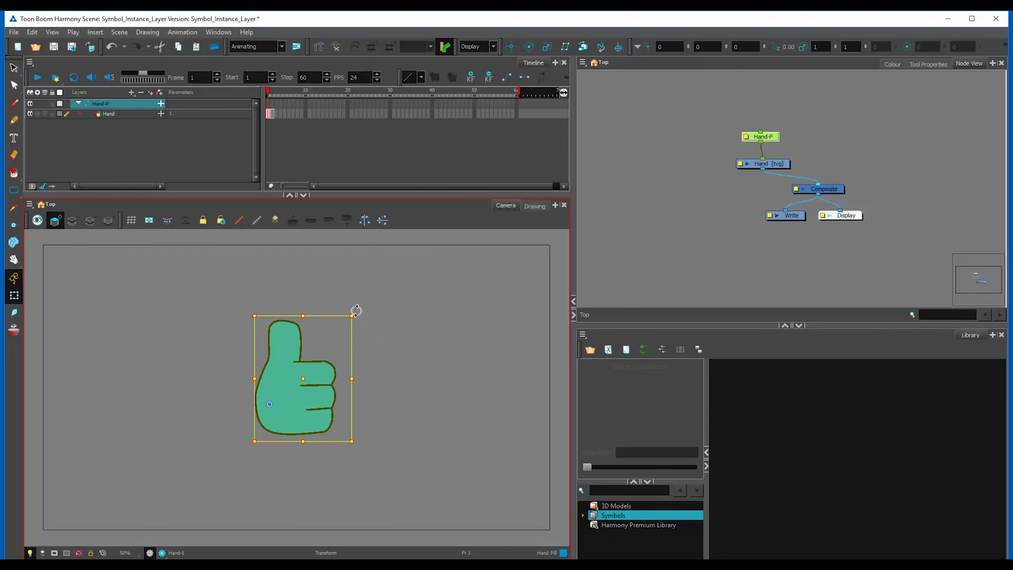
{"action": "mouse_move", "coordinate": [356, 310]}
{"action": "left_mouse_down"}
{"action": "mouse_move", "coordinate": [374, 345]}
{"action": "mouse_move", "coordinate": [339, 240]}
{"action": "left_mouse_up"}
{"action": "left_click", "coordinate": [272, 103]}
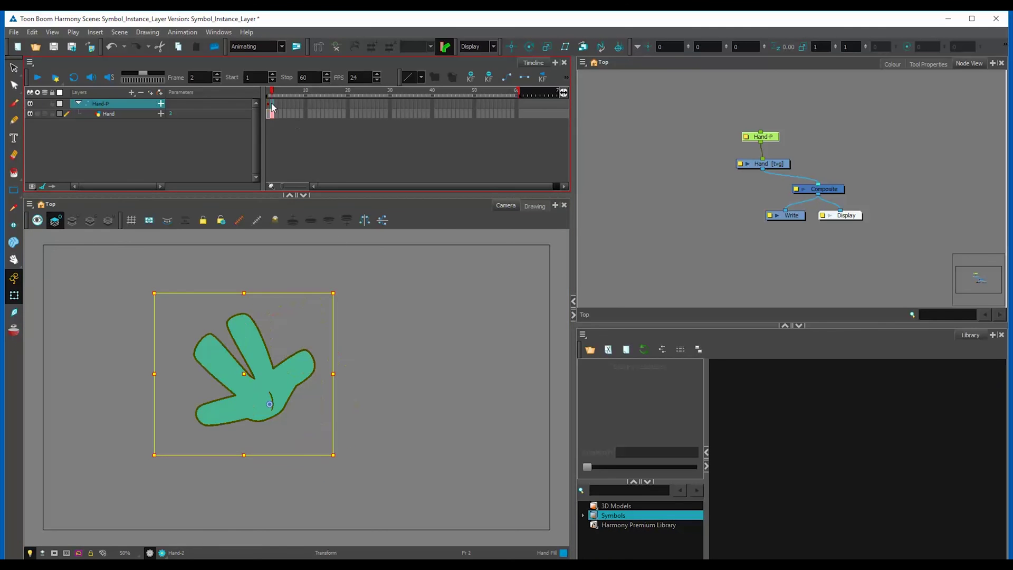
{"action": "left_click_drag", "start_coordinate": [334, 287], "coordinate": [377, 421]}
{"action": "key", "text": "Escape"}
{"action": "left_click_drag", "start_coordinate": [272, 92], "coordinate": [271, 90]}
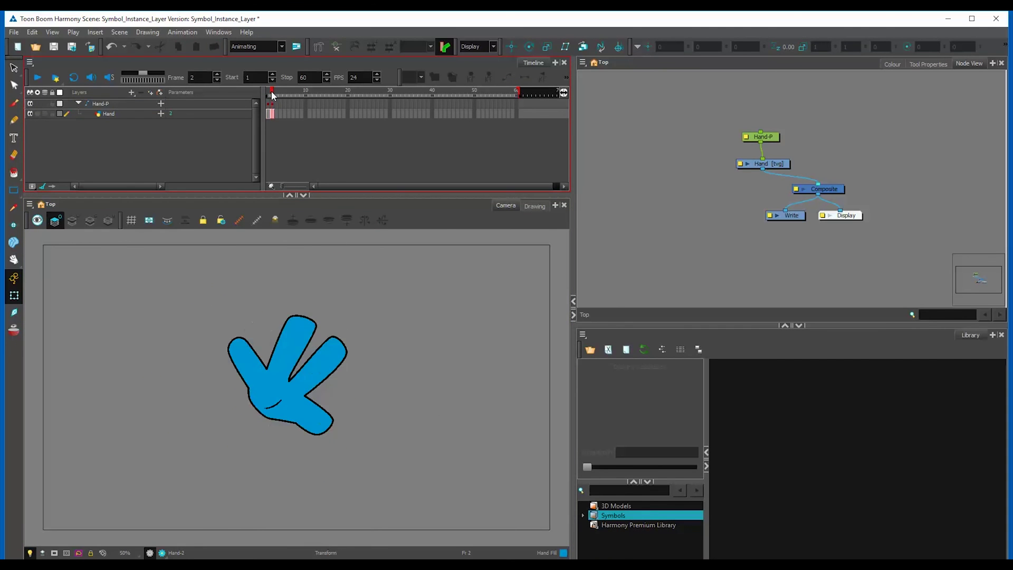
{"action": "left_click", "coordinate": [267, 91]}
{"action": "left_click", "coordinate": [271, 91]}
Move the open hand and its peg keyframe from frame 2 to frame 13 and extend the thumbs-up exposure through frame 12.
{"action": "left_click", "coordinate": [271, 114]}
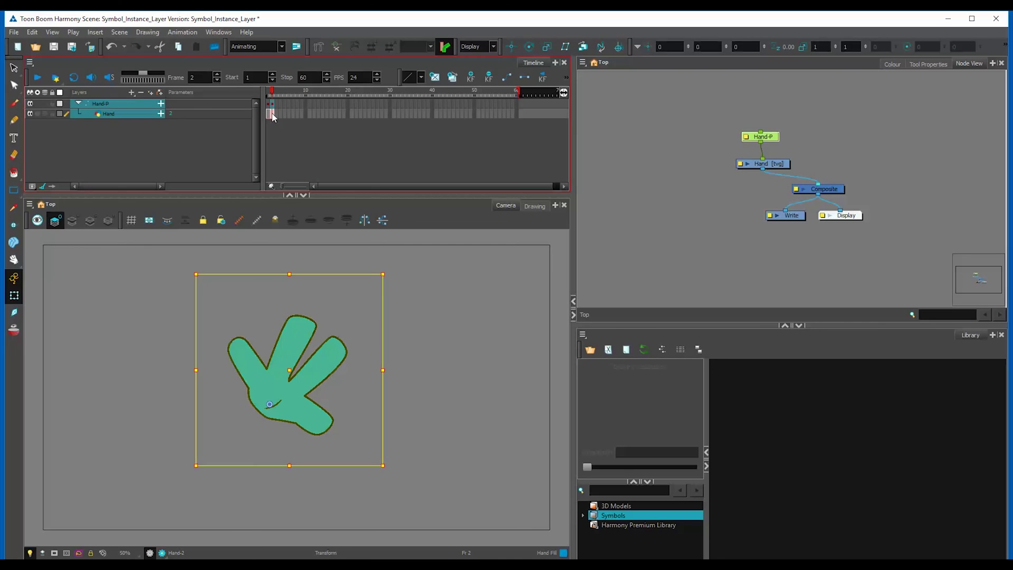
{"action": "left_click", "coordinate": [318, 113]}
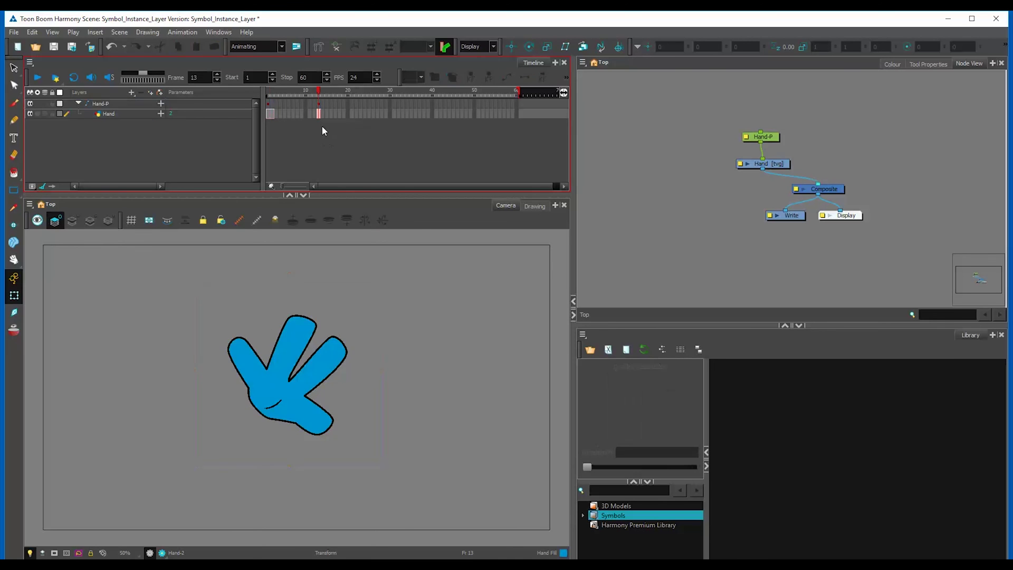
{"action": "left_click", "coordinate": [313, 113]}
{"action": "key", "text": "F5"}
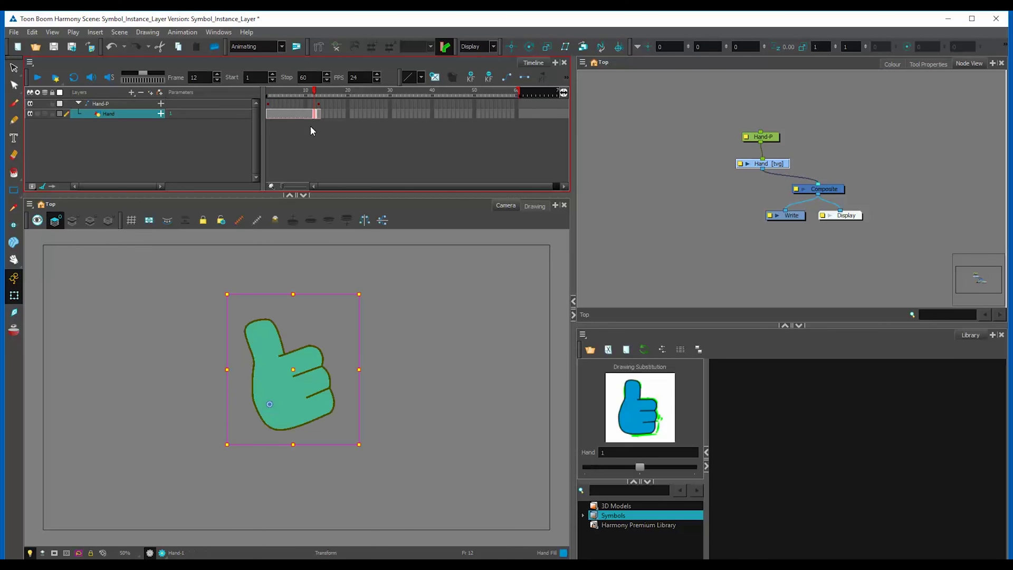
Key the Hand-P peg on frame 6 with the thumbs-up rotated clockwise and moved to the right.
{"action": "left_click", "coordinate": [293, 113]}
{"action": "left_click", "coordinate": [289, 103]}
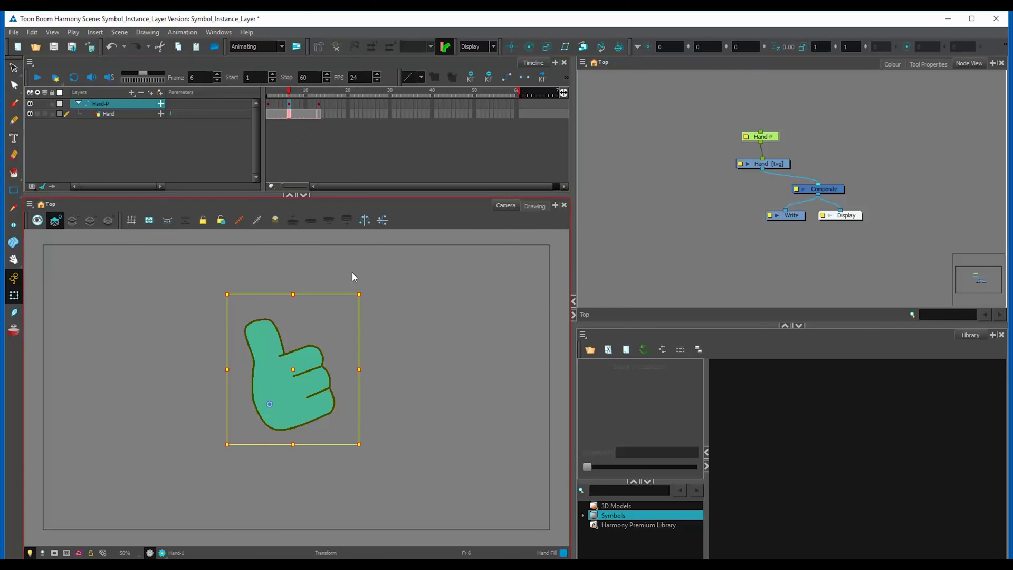
{"action": "mouse_move", "coordinate": [366, 289]}
{"action": "left_mouse_down"}
{"action": "mouse_move", "coordinate": [393, 350]}
{"action": "mouse_move", "coordinate": [386, 387]}
{"action": "left_mouse_up"}
{"action": "left_click_drag", "start_coordinate": [343, 382], "coordinate": [435, 369]}
{"action": "left_click", "coordinate": [508, 314]}
Rotate the open hand counter-clockwise on the Hand-P peg's frame 13 keyframe.
{"action": "mouse_move", "coordinate": [293, 93]}
{"action": "left_mouse_down"}
{"action": "mouse_move", "coordinate": [278, 91]}
{"action": "mouse_move", "coordinate": [317, 92]}
{"action": "left_mouse_up"}
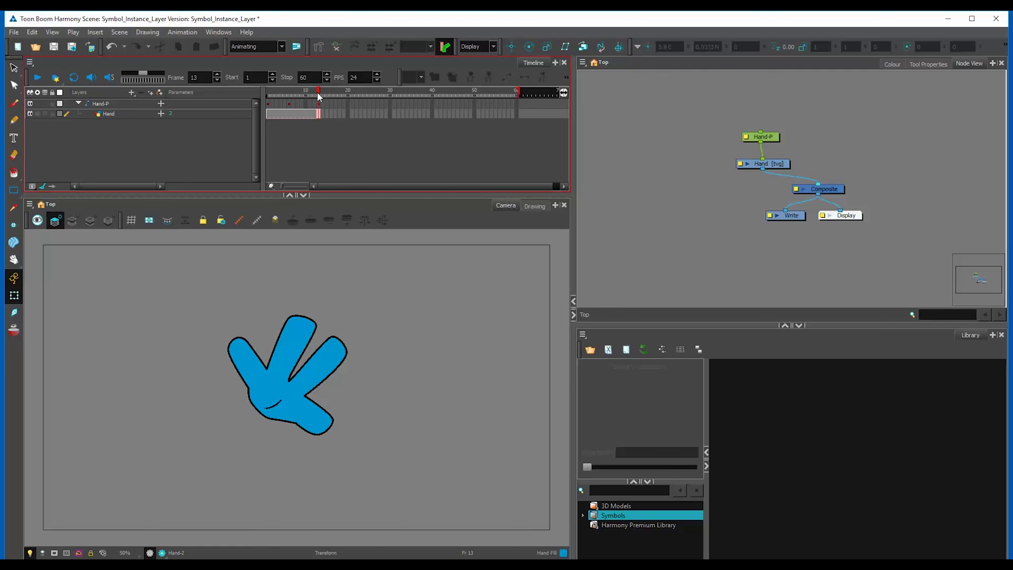
{"action": "left_click", "coordinate": [319, 103]}
{"action": "left_click_drag", "start_coordinate": [385, 267], "coordinate": [181, 242]}
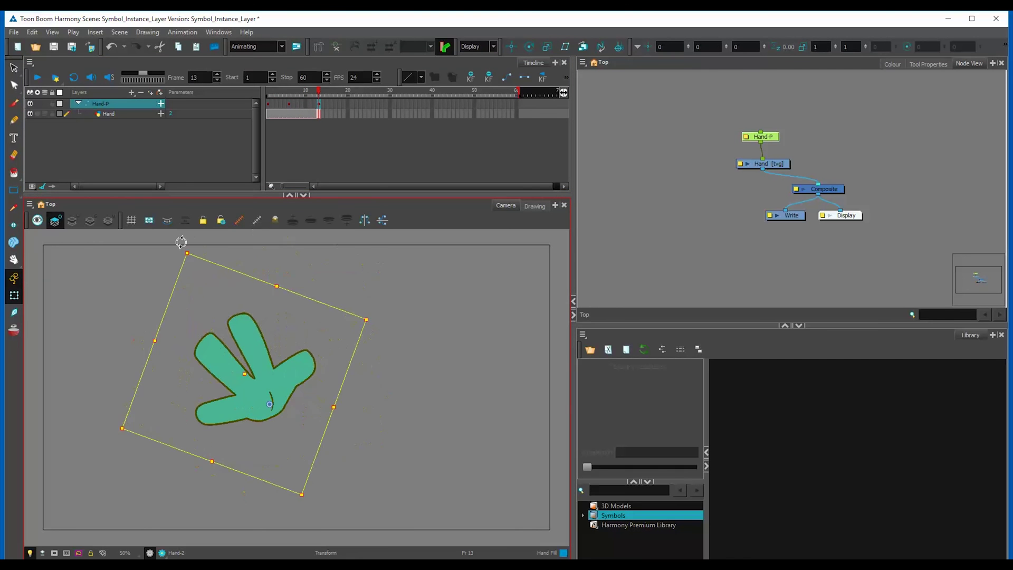
Move the open hand to the right on the Hand-P peg's frame 13 keyframe and extend its drawing exposure through frame 51.
{"action": "left_click_drag", "start_coordinate": [258, 363], "coordinate": [440, 360]}
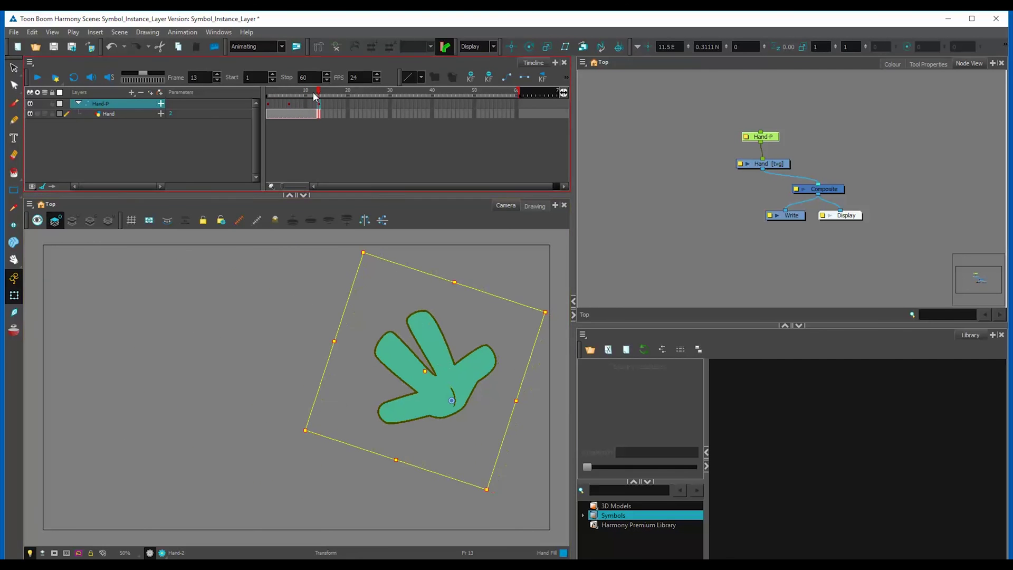
{"action": "mouse_move", "coordinate": [313, 95]}
{"action": "left_mouse_down"}
{"action": "mouse_move", "coordinate": [296, 94]}
{"action": "mouse_move", "coordinate": [323, 94]}
{"action": "mouse_move", "coordinate": [274, 99]}
{"action": "mouse_move", "coordinate": [319, 102]}
{"action": "left_mouse_up"}
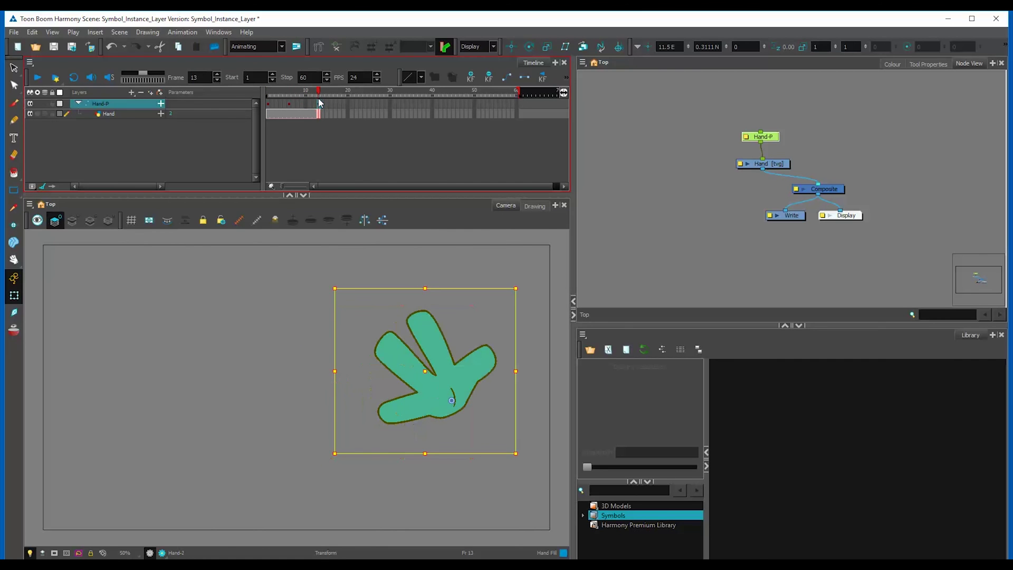
{"action": "left_click", "coordinate": [477, 114]}
{"action": "left_click", "coordinate": [518, 270]}
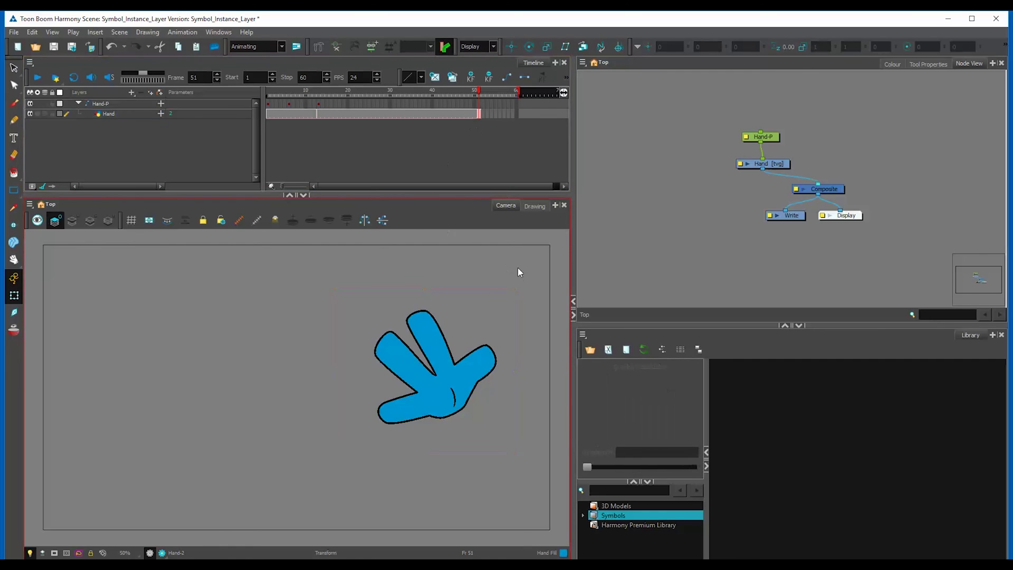
{"action": "left_click", "coordinate": [281, 96]}
{"action": "mouse_move", "coordinate": [284, 94]}
{"action": "left_mouse_down"}
{"action": "mouse_move", "coordinate": [323, 100]}
{"action": "mouse_move", "coordinate": [274, 104]}
{"action": "mouse_move", "coordinate": [323, 102]}
{"action": "left_mouse_up"}
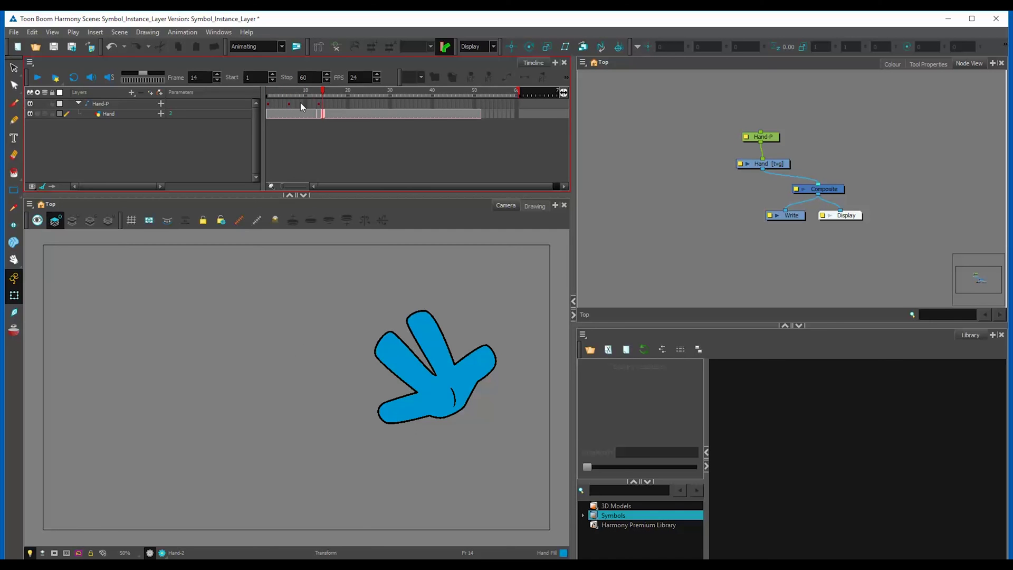
Save the Symbol_Instance_Layer scene and close the program.
{"action": "left_click", "coordinate": [760, 150]}
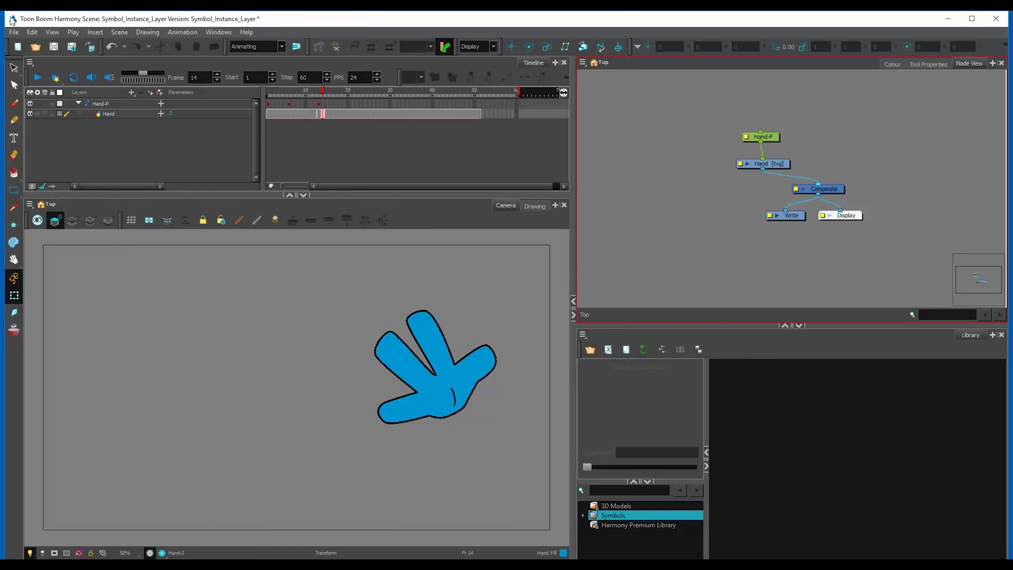
{"action": "left_click", "coordinate": [14, 32]}
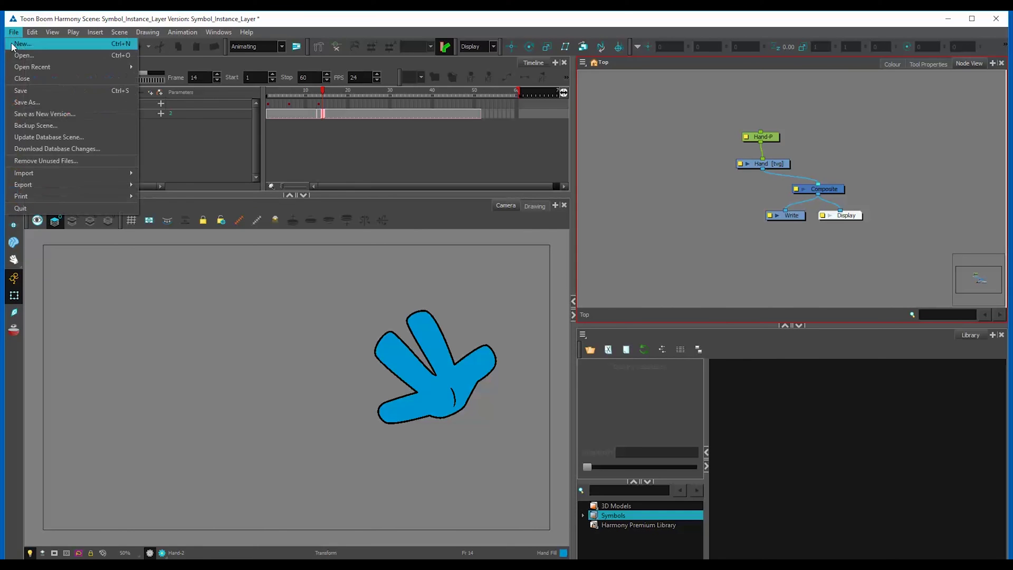
{"action": "left_click", "coordinate": [34, 90]}
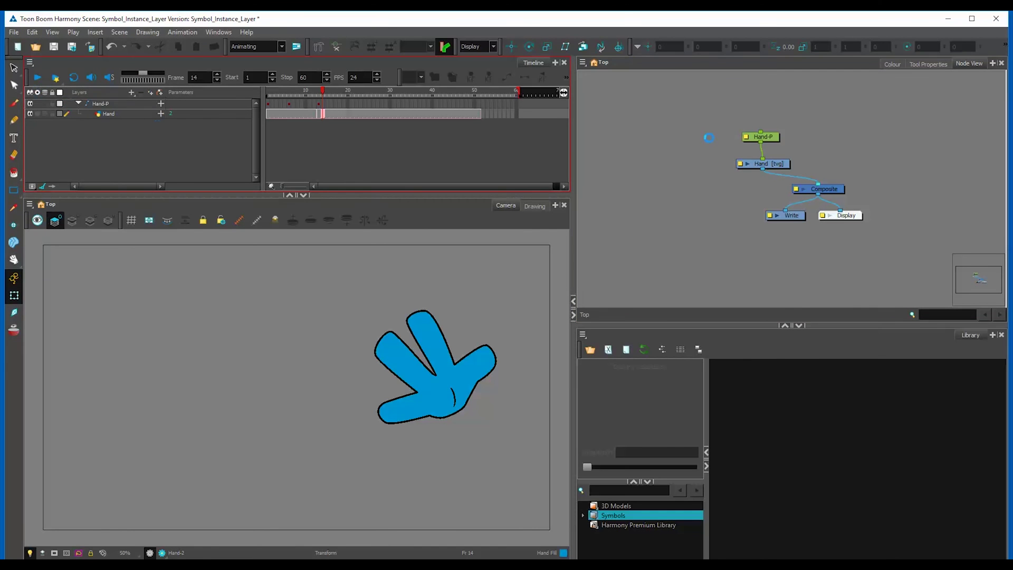
{"action": "left_click", "coordinate": [727, 136]}
{"action": "left_click", "coordinate": [995, 18]}
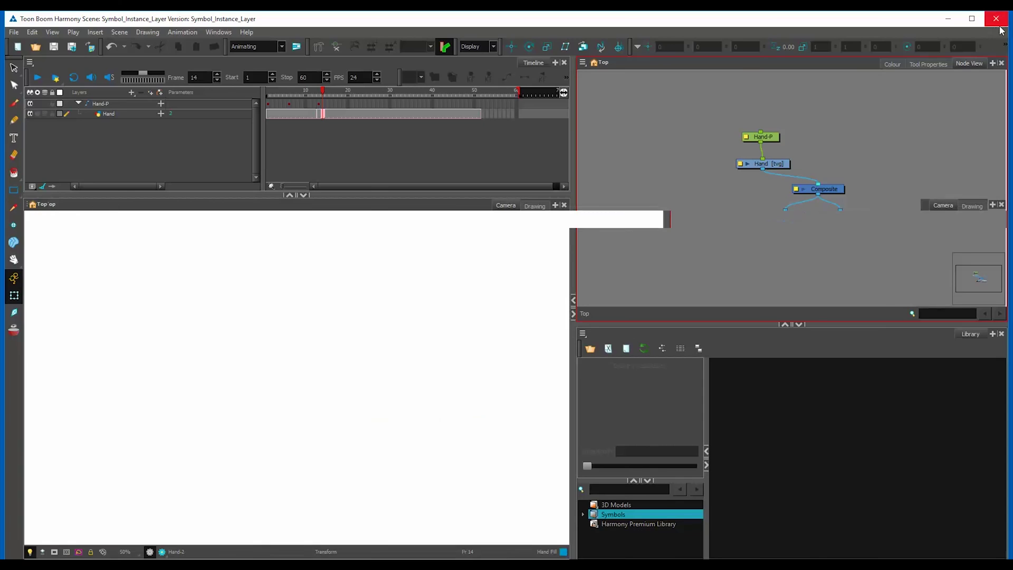